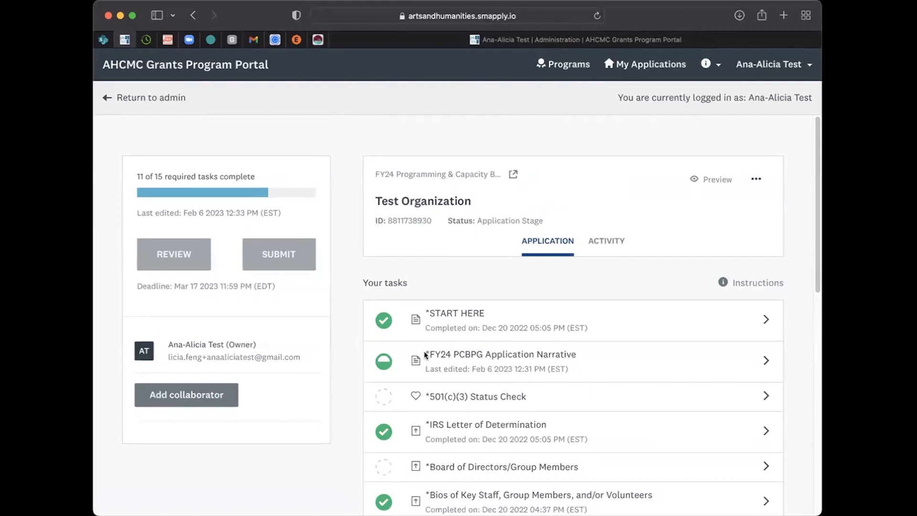
Step: Review the Test Organization application's task list, completion progress, submission controls and deadline
{"action": "scroll", "coordinate": [428, 354], "scroll_direction": "down", "scroll_amount": 10}
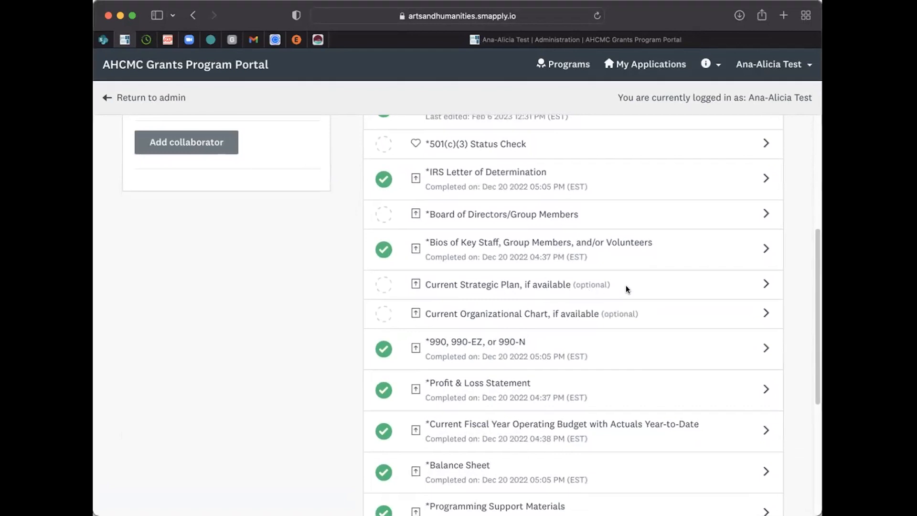
{"action": "scroll", "coordinate": [402, 316], "scroll_direction": "up", "scroll_amount": 10}
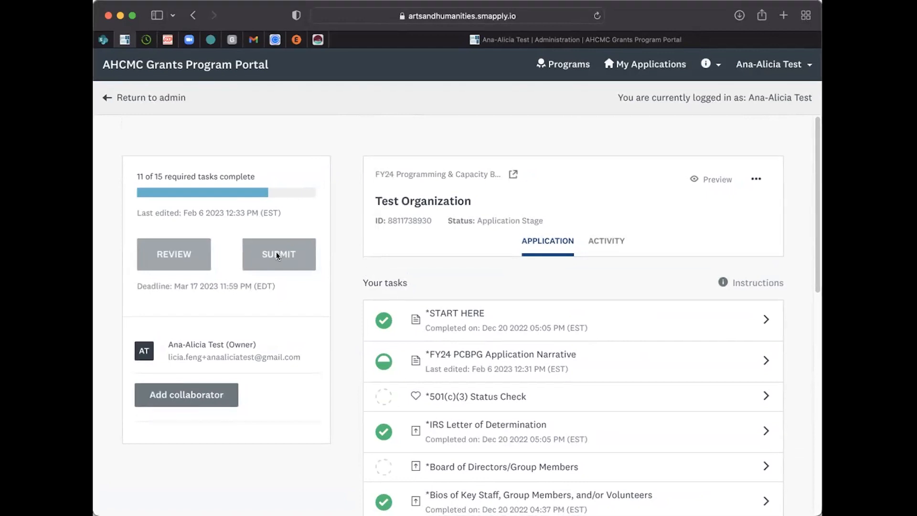
{"action": "left_click_drag", "start_coordinate": [301, 246], "coordinate": [282, 253]}
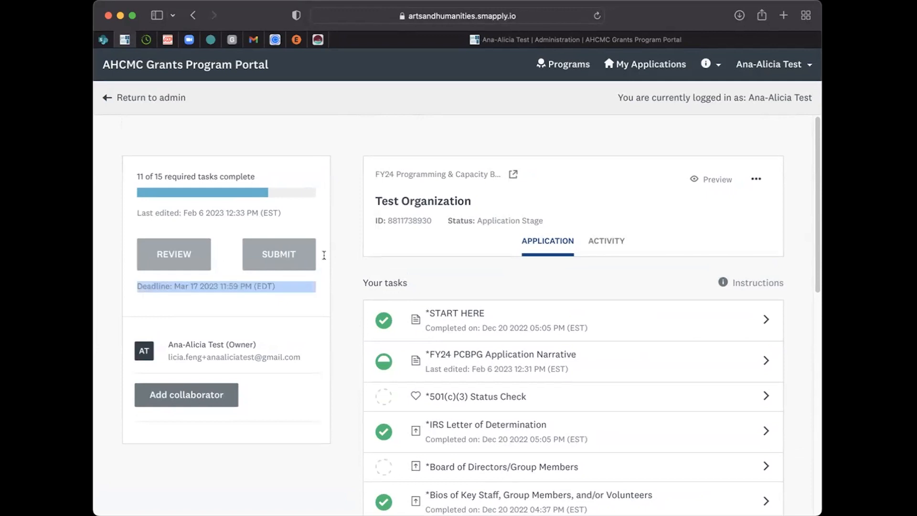
{"action": "left_click", "coordinate": [381, 265]}
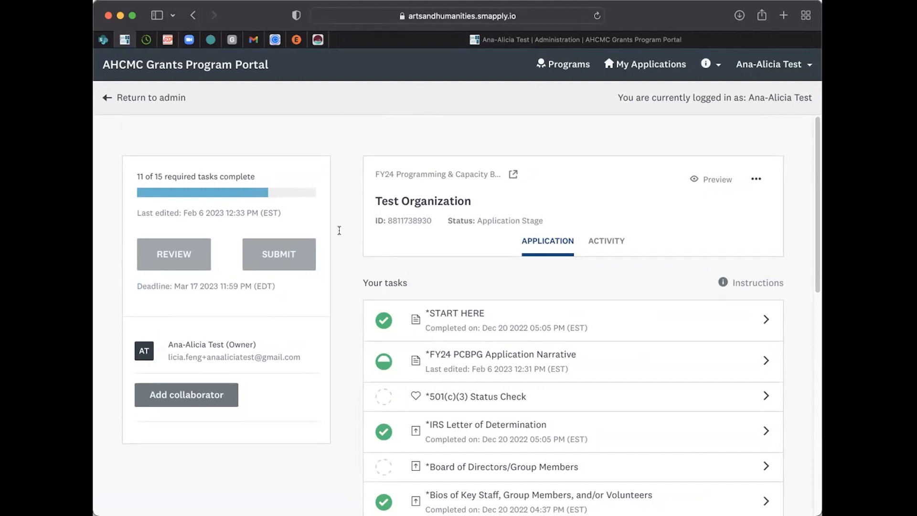
{"action": "scroll", "coordinate": [339, 230], "scroll_direction": "down", "scroll_amount": 5}
{"action": "scroll", "coordinate": [339, 230], "scroll_direction": "down", "scroll_amount": 1}
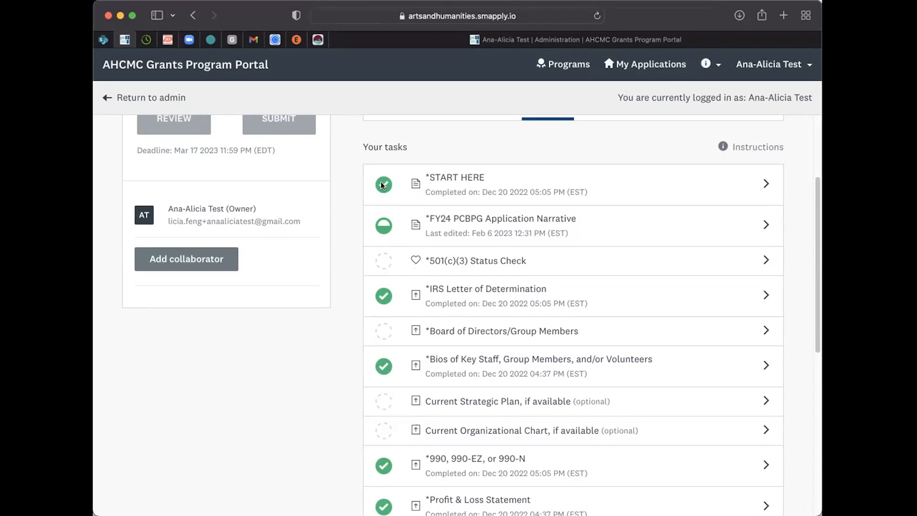
{"action": "scroll", "coordinate": [468, 242], "scroll_direction": "up", "scroll_amount": 3}
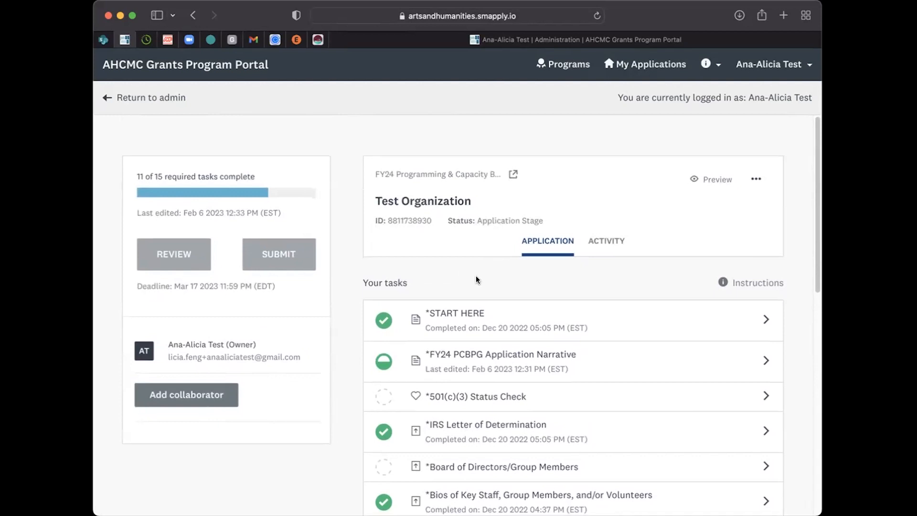
Step: Open the START HERE task and read its instructions alongside the application's task list
{"action": "scroll", "coordinate": [477, 278], "scroll_direction": "down", "scroll_amount": 1}
{"action": "left_click", "coordinate": [461, 279]}
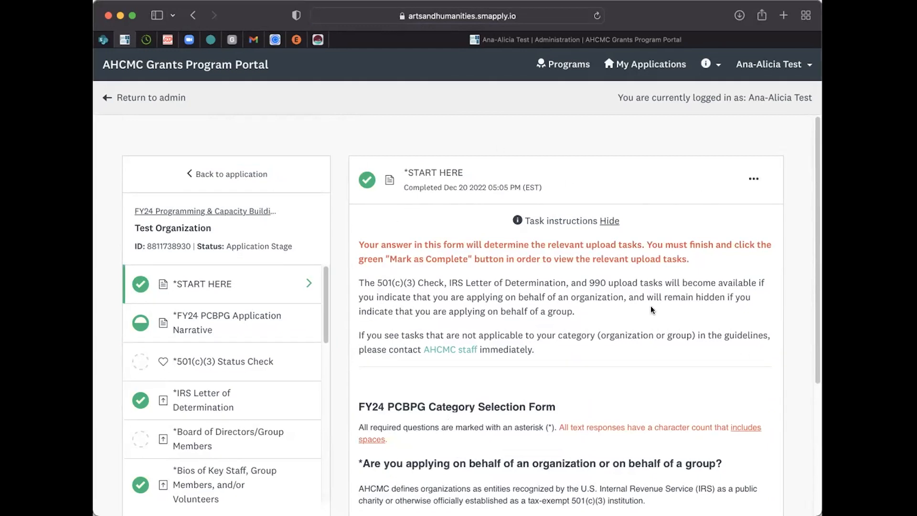
{"action": "scroll", "coordinate": [241, 353], "scroll_direction": "down", "scroll_amount": 10}
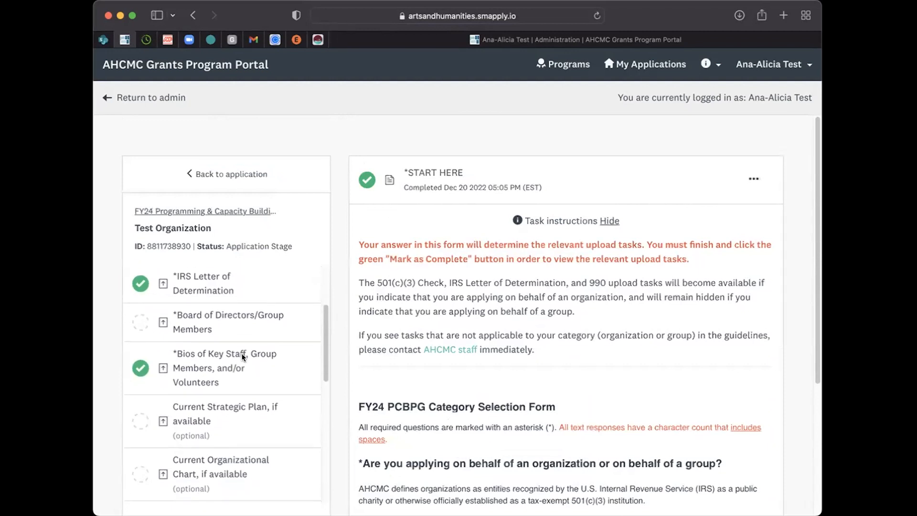
{"action": "scroll", "coordinate": [241, 353], "scroll_direction": "up", "scroll_amount": 10}
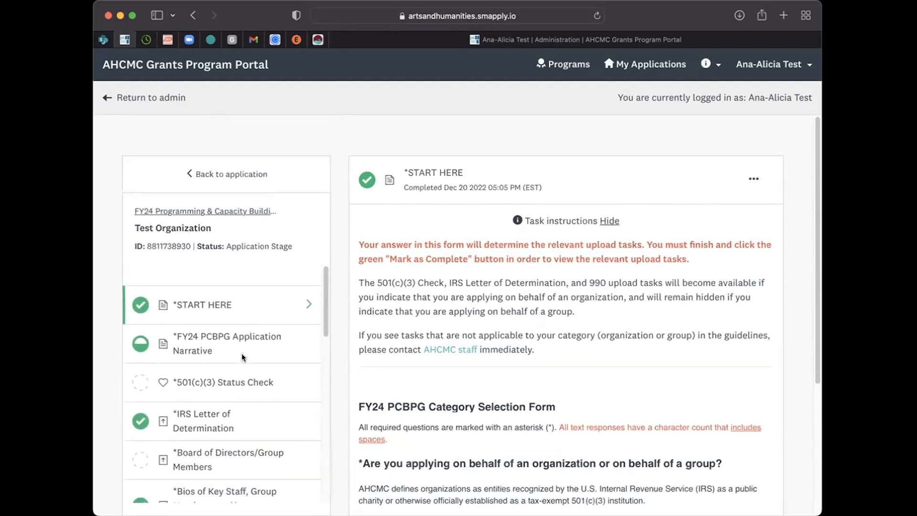
{"action": "scroll", "coordinate": [527, 323], "scroll_direction": "down", "scroll_amount": 5}
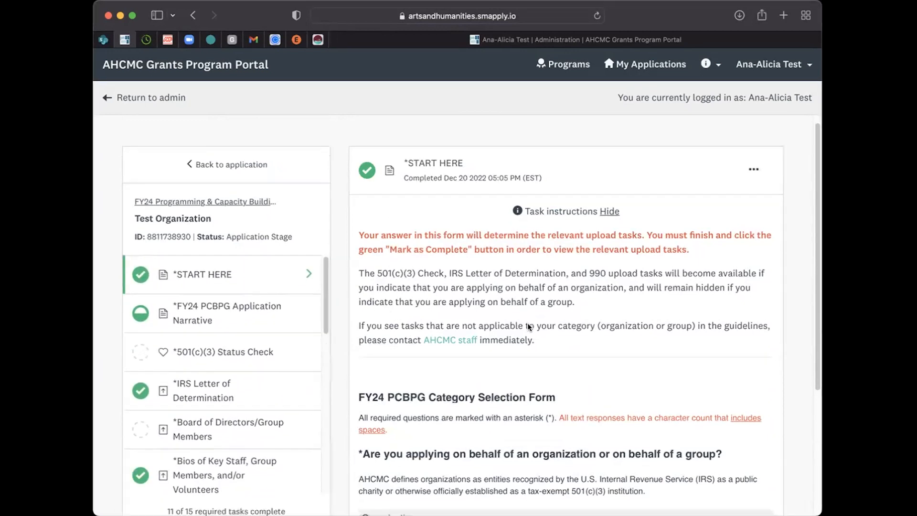
{"action": "scroll", "coordinate": [527, 323], "scroll_direction": "up", "scroll_amount": 5}
{"action": "scroll", "coordinate": [527, 322], "scroll_direction": "down", "scroll_amount": 3}
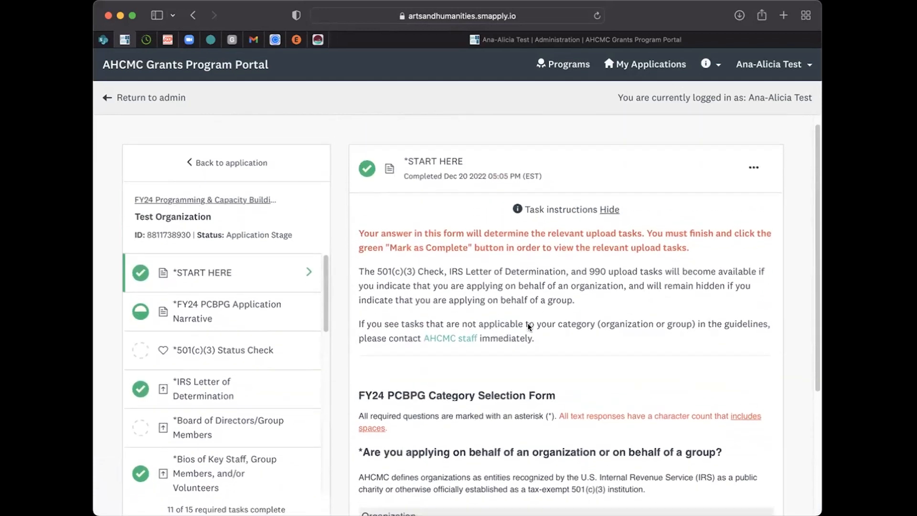
{"action": "scroll", "coordinate": [527, 323], "scroll_direction": "up", "scroll_amount": 2}
{"action": "scroll", "coordinate": [528, 323], "scroll_direction": "up", "scroll_amount": 1}
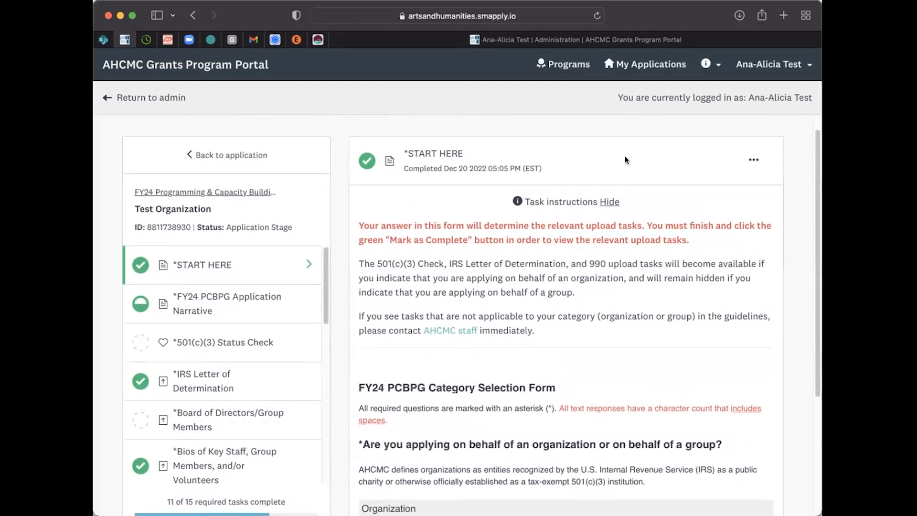
Step: Examine the category selection question on applying as an organization or group, and the related upload tasks
{"action": "scroll", "coordinate": [561, 442], "scroll_direction": "down", "scroll_amount": 5}
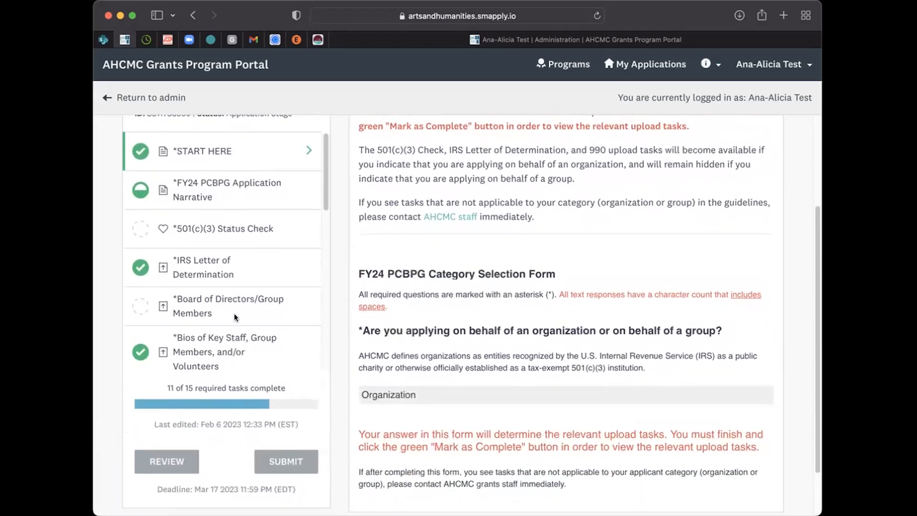
{"action": "scroll", "coordinate": [234, 314], "scroll_direction": "down", "scroll_amount": 3}
{"action": "scroll", "coordinate": [234, 313], "scroll_direction": "up", "scroll_amount": 3}
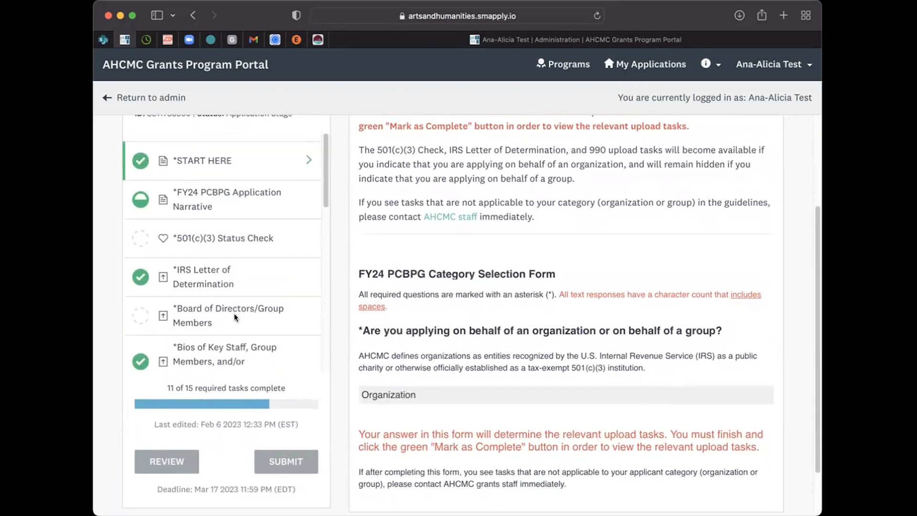
{"action": "scroll", "coordinate": [497, 355], "scroll_direction": "up", "scroll_amount": 2}
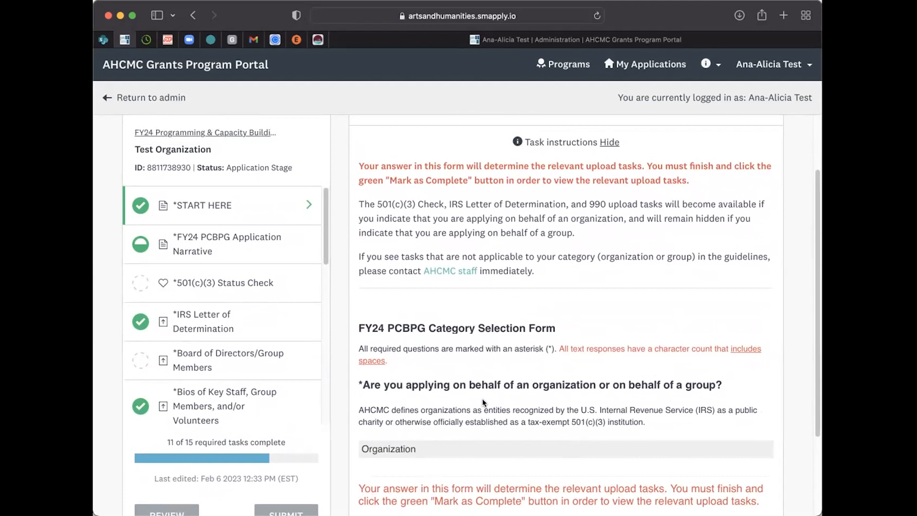
Step: Open the FY24 PCBPG Application Narrative task and go through its Basic Information page to the last question
{"action": "left_click", "coordinate": [196, 253]}
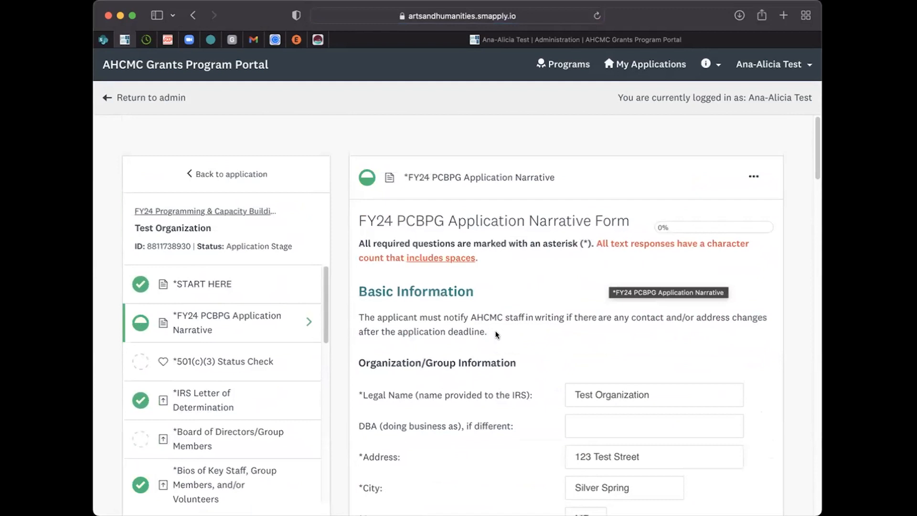
{"action": "scroll", "coordinate": [495, 334], "scroll_direction": "down", "scroll_amount": 5}
{"action": "left_click", "coordinate": [427, 193]}
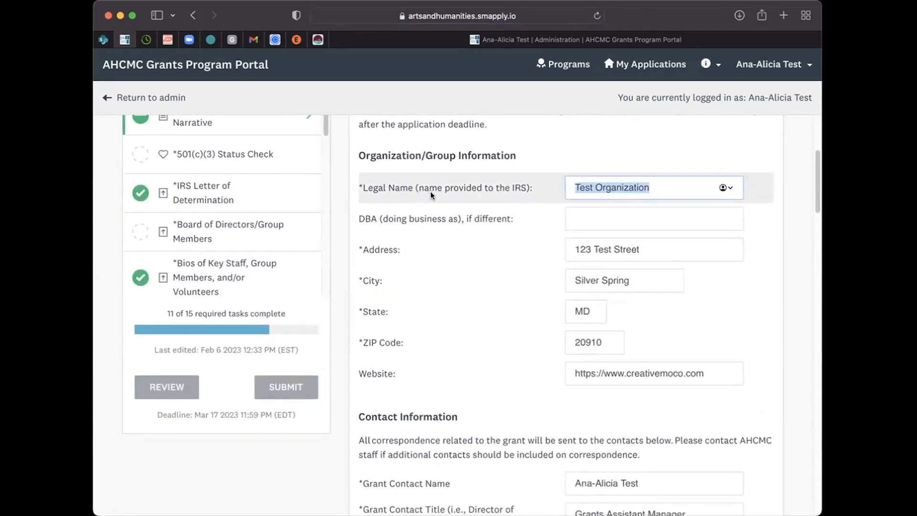
{"action": "left_click", "coordinate": [654, 185]}
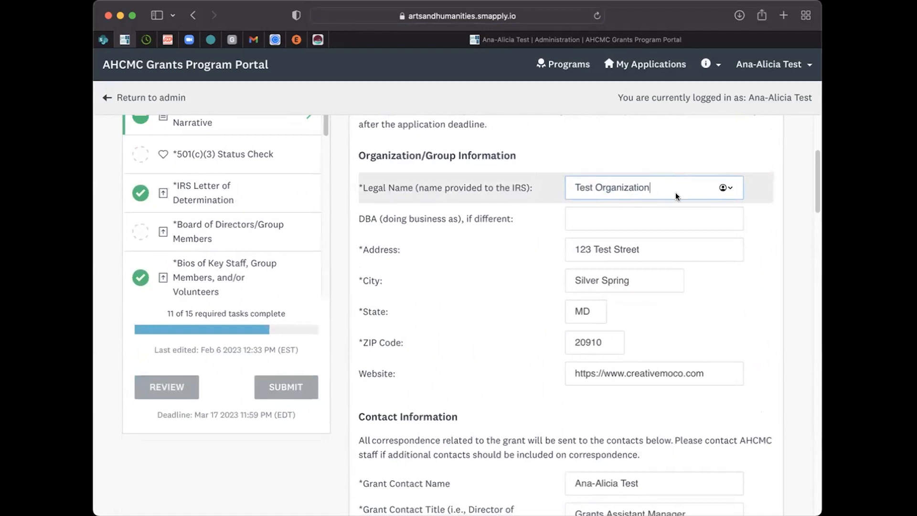
{"action": "scroll", "coordinate": [535, 305], "scroll_direction": "down", "scroll_amount": 20}
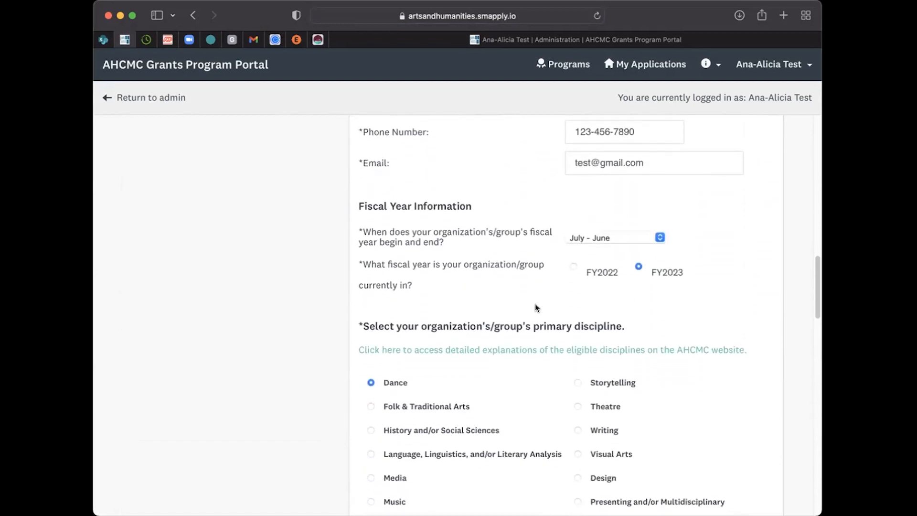
{"action": "scroll", "coordinate": [535, 306], "scroll_direction": "down", "scroll_amount": 15}
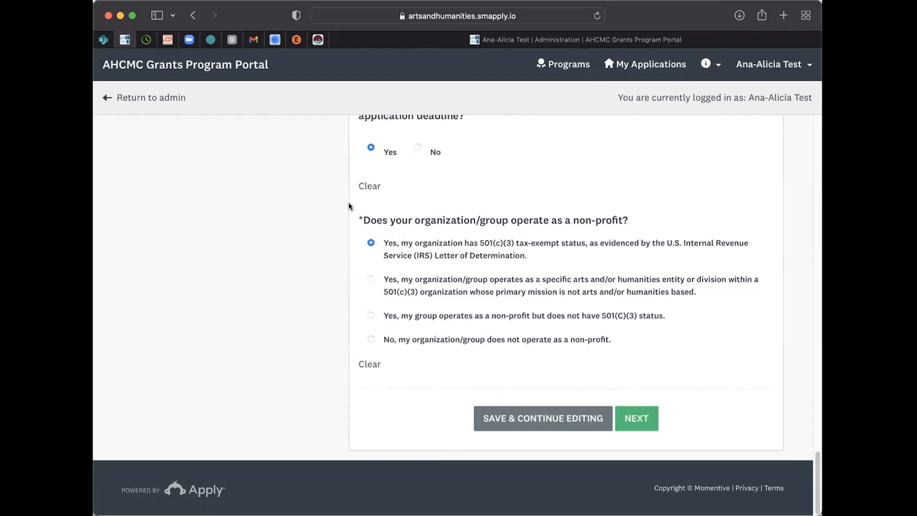
Step: Clear the answer to the non-profit operation question and try to continue to the following form page
{"action": "left_click", "coordinate": [367, 364]}
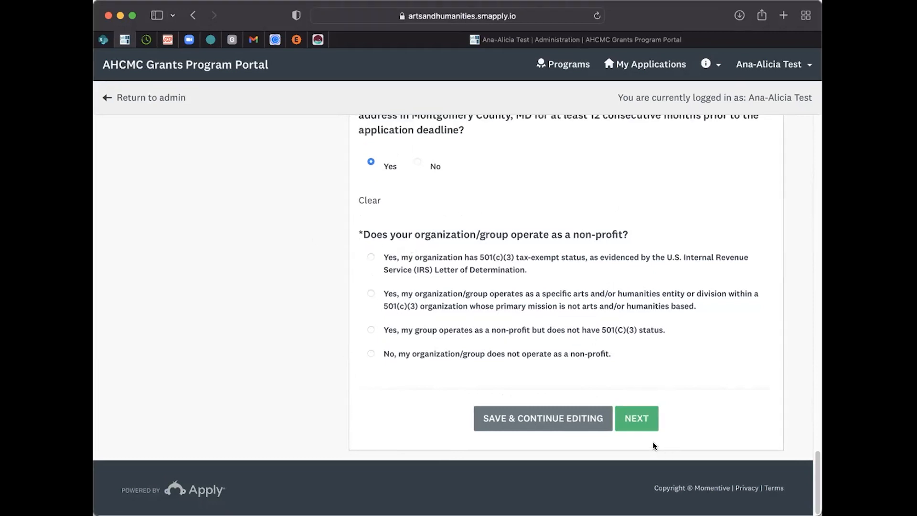
{"action": "left_click", "coordinate": [655, 425]}
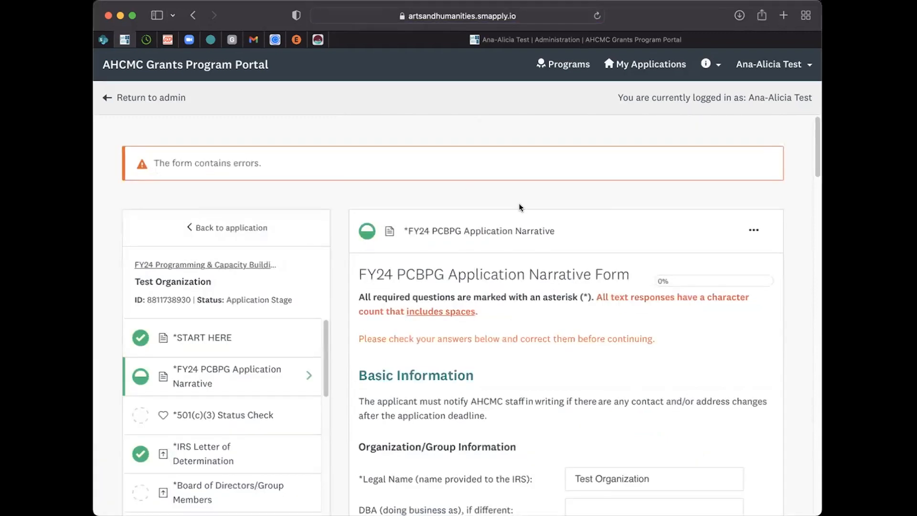
Step: Answer the non-profit question with the 501(c)(3) tax-exempt status option and continue to the Project Overview page
{"action": "scroll", "coordinate": [489, 330], "scroll_direction": "down", "scroll_amount": 20}
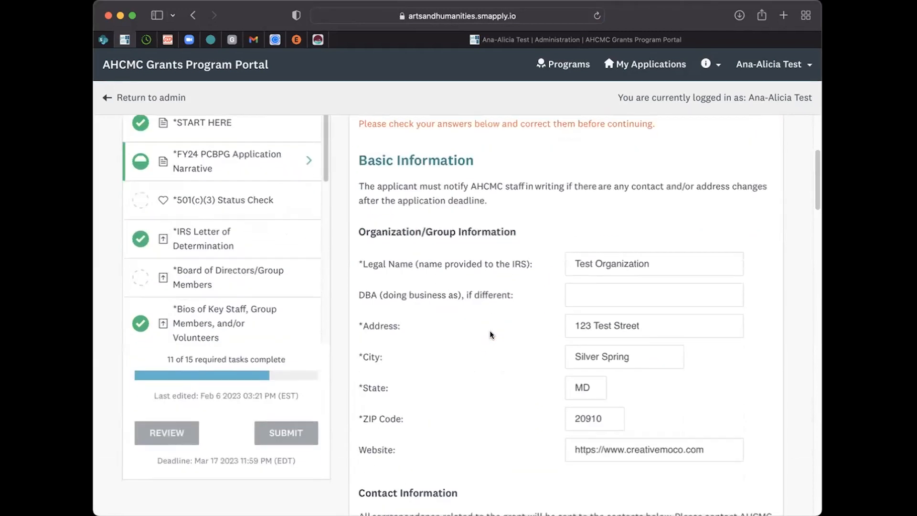
{"action": "scroll", "coordinate": [489, 331], "scroll_direction": "down", "scroll_amount": 15}
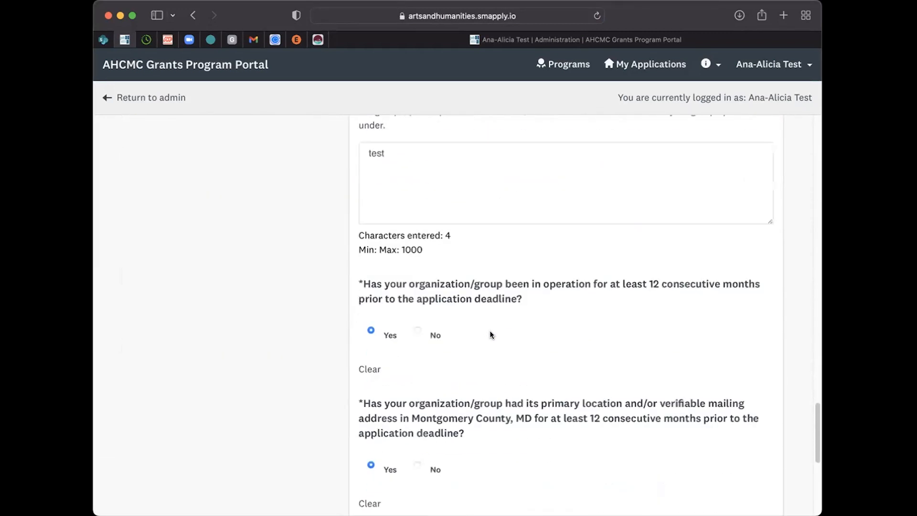
{"action": "left_click_drag", "start_coordinate": [363, 230], "coordinate": [522, 234]}
{"action": "left_click", "coordinate": [287, 264]}
{"action": "left_click", "coordinate": [413, 262]}
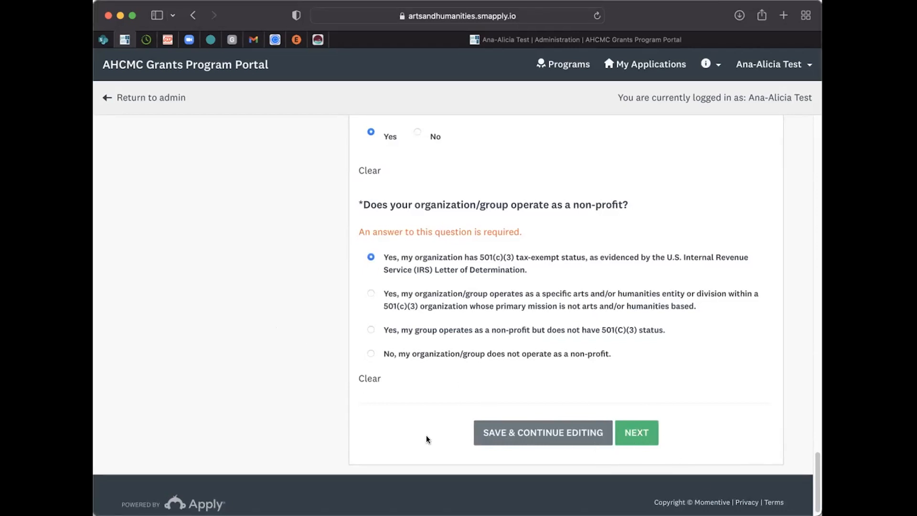
{"action": "left_click", "coordinate": [650, 431]}
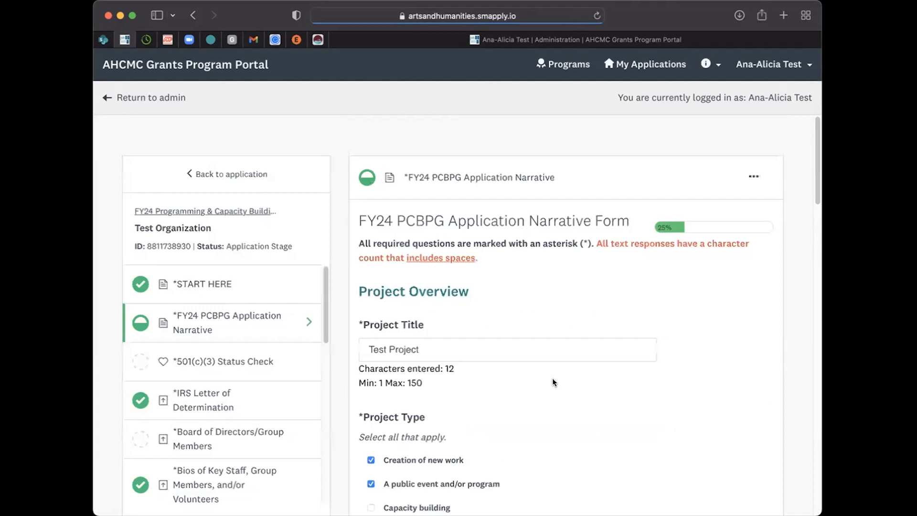
Step: Go through the Project Overview and Project Location Details questions and continue to the Narrative Questions page
{"action": "scroll", "coordinate": [552, 377], "scroll_direction": "down", "scroll_amount": 3}
{"action": "scroll", "coordinate": [553, 378], "scroll_direction": "down", "scroll_amount": 15}
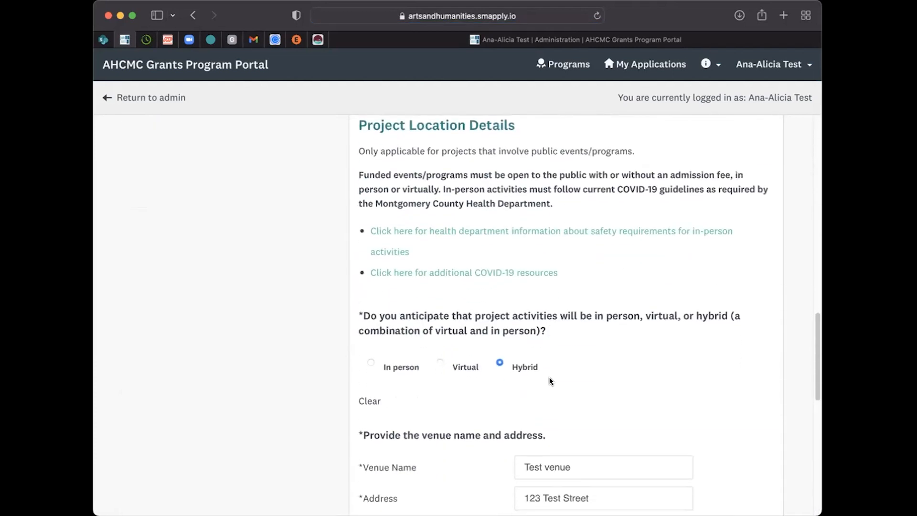
{"action": "scroll", "coordinate": [548, 377], "scroll_direction": "down", "scroll_amount": 6}
{"action": "left_click", "coordinate": [661, 426]}
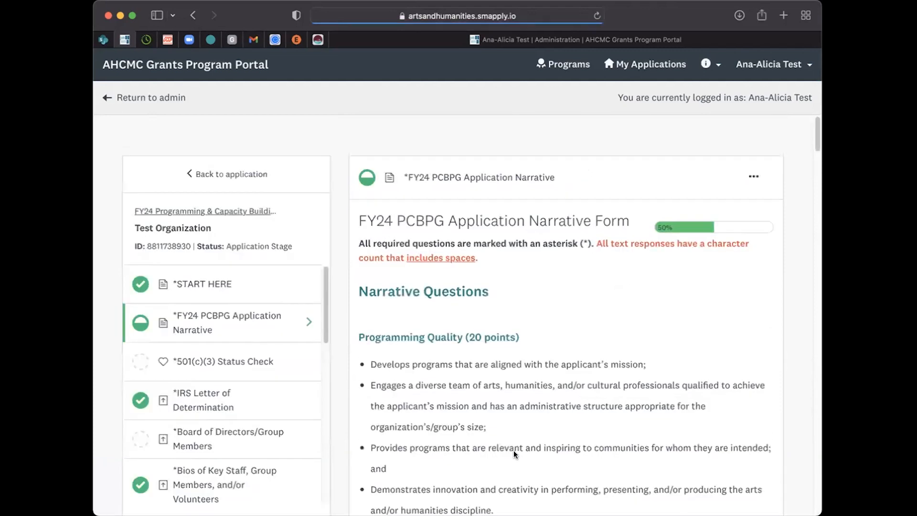
Step: Read the Programming Quality (20 points) criteria at the start of the Narrative Questions
{"action": "scroll", "coordinate": [467, 360], "scroll_direction": "down", "scroll_amount": 5}
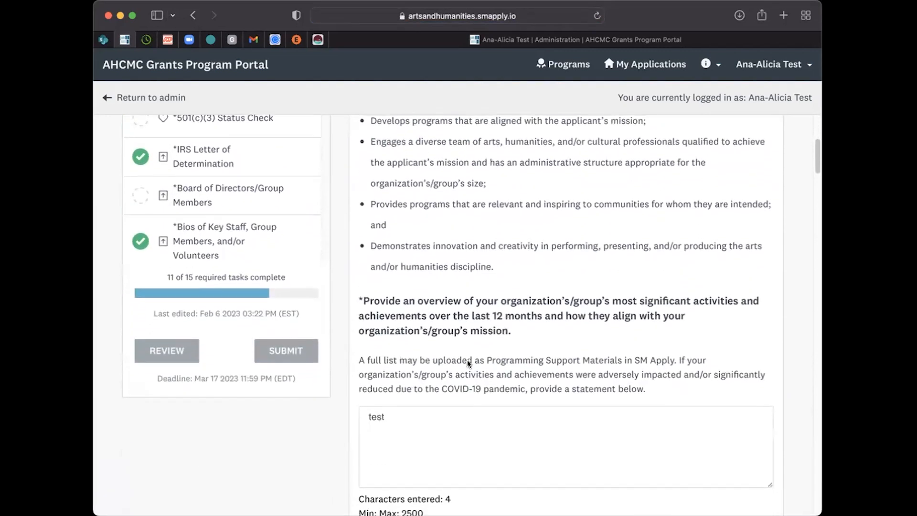
{"action": "scroll", "coordinate": [467, 360], "scroll_direction": "up", "scroll_amount": 3}
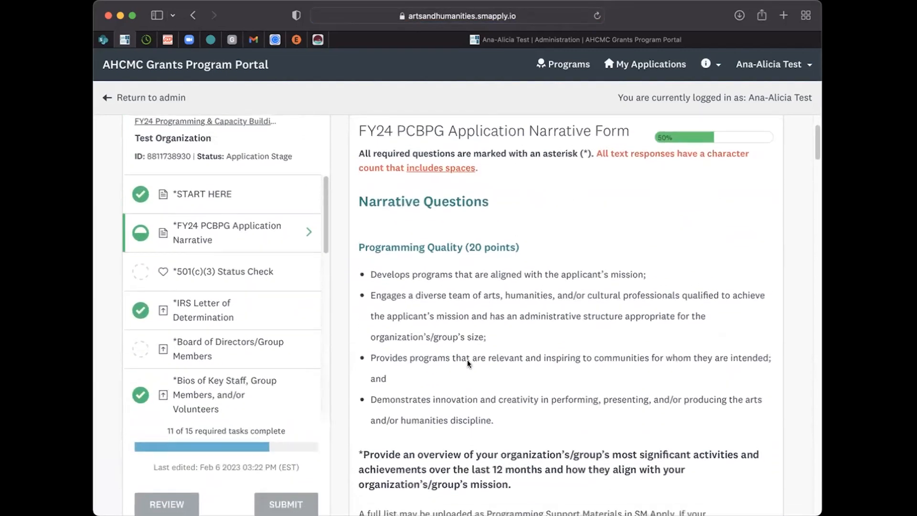
{"action": "scroll", "coordinate": [467, 359], "scroll_direction": "down", "scroll_amount": 1}
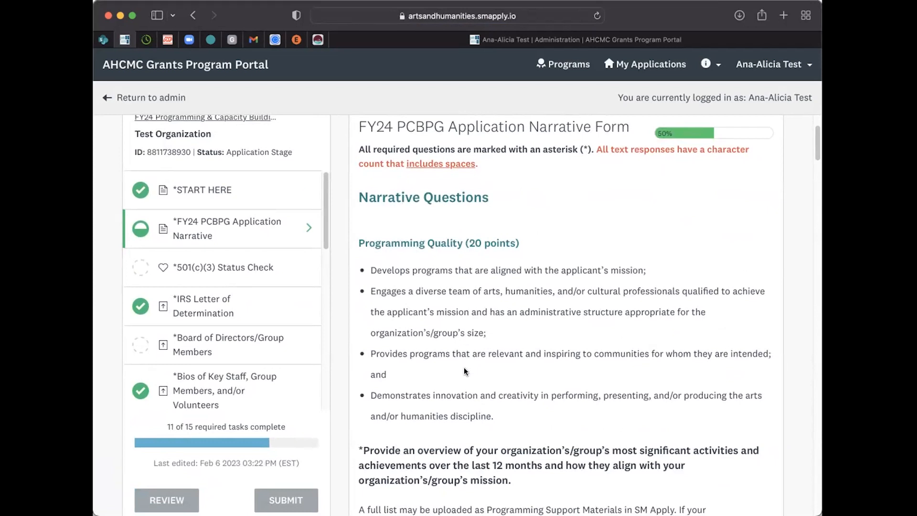
{"action": "left_click_drag", "start_coordinate": [357, 243], "coordinate": [533, 236]}
{"action": "left_click", "coordinate": [563, 255]}
Step: Review the Programming Quality questions and place the cursor in the answer on significant activities and achievements
{"action": "scroll", "coordinate": [572, 341], "scroll_direction": "down", "scroll_amount": 8}
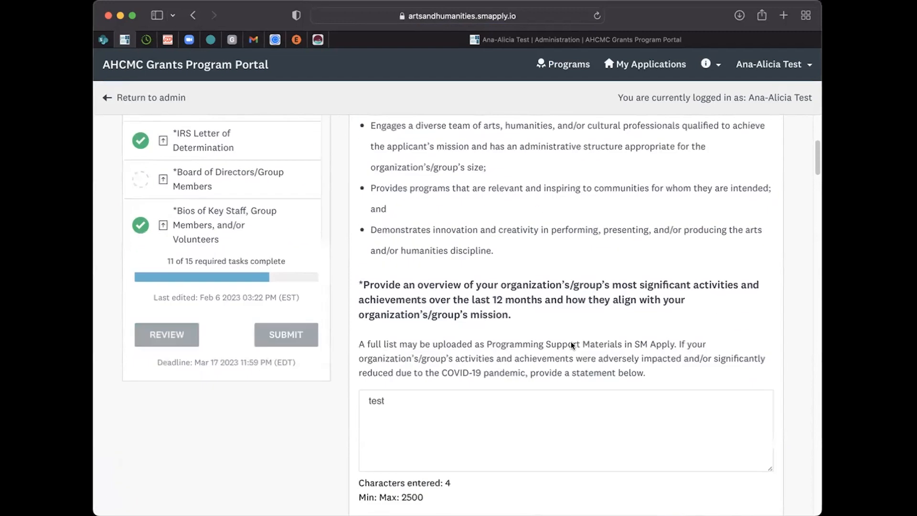
{"action": "scroll", "coordinate": [571, 341], "scroll_direction": "down", "scroll_amount": 3}
{"action": "scroll", "coordinate": [572, 341], "scroll_direction": "up", "scroll_amount": 6}
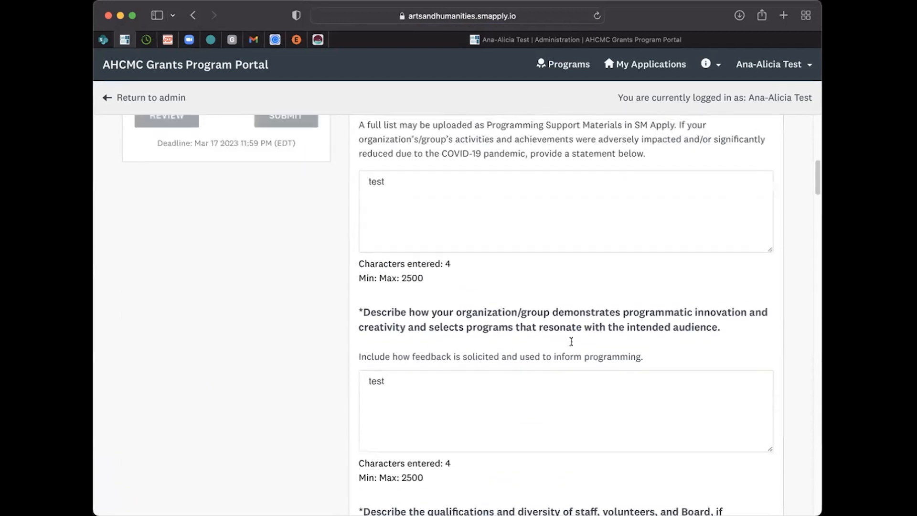
{"action": "scroll", "coordinate": [571, 341], "scroll_direction": "down", "scroll_amount": 1}
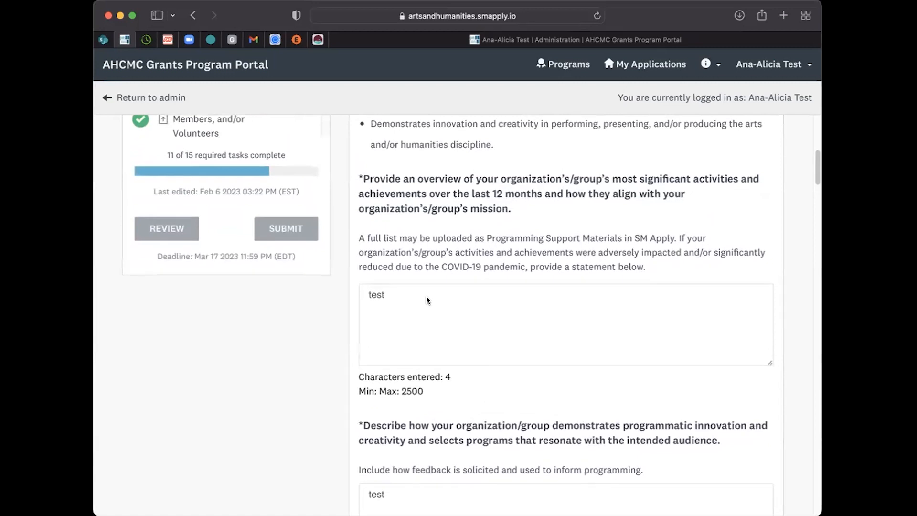
{"action": "left_click", "coordinate": [394, 305]}
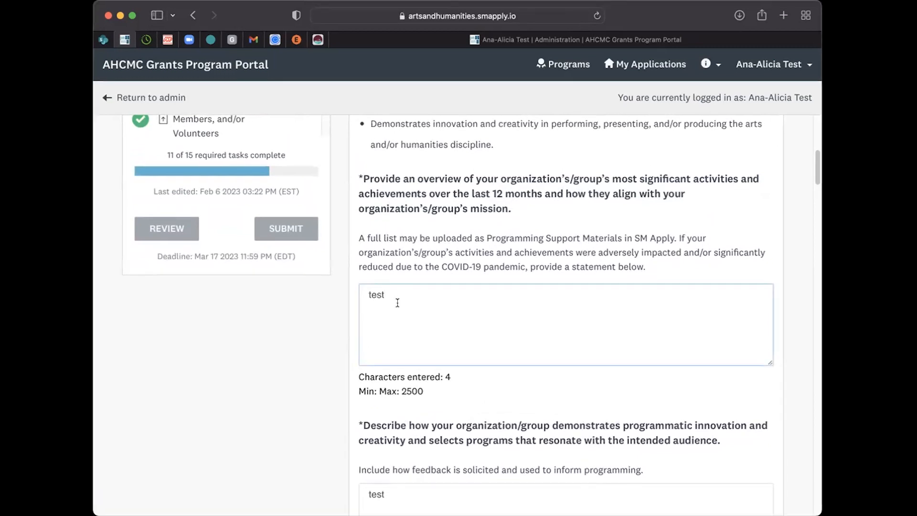
Step: Check the character count and maximum under the significant activities and achievements answer, and return to that answer for editing
{"action": "left_click_drag", "start_coordinate": [359, 390], "coordinate": [423, 392]}
{"action": "left_click", "coordinate": [430, 390]}
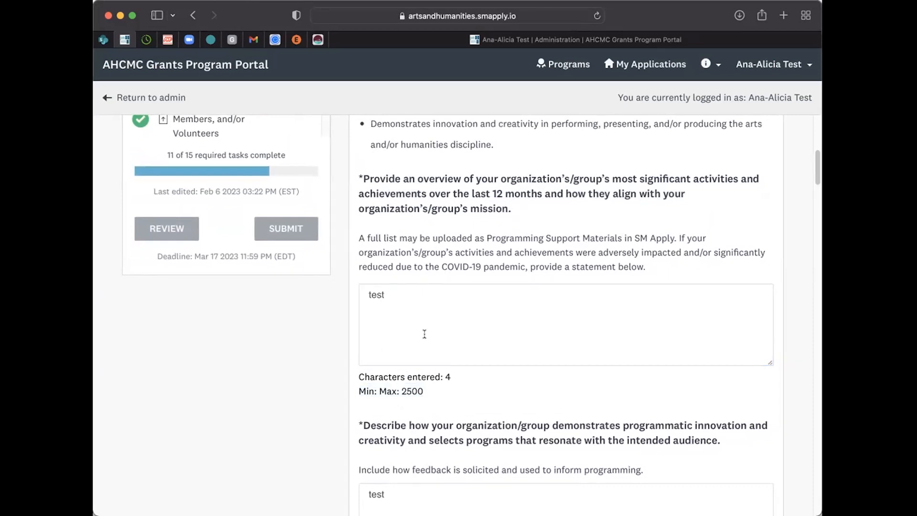
{"action": "left_click_drag", "start_coordinate": [356, 378], "coordinate": [458, 371]}
{"action": "left_click", "coordinate": [430, 296]}
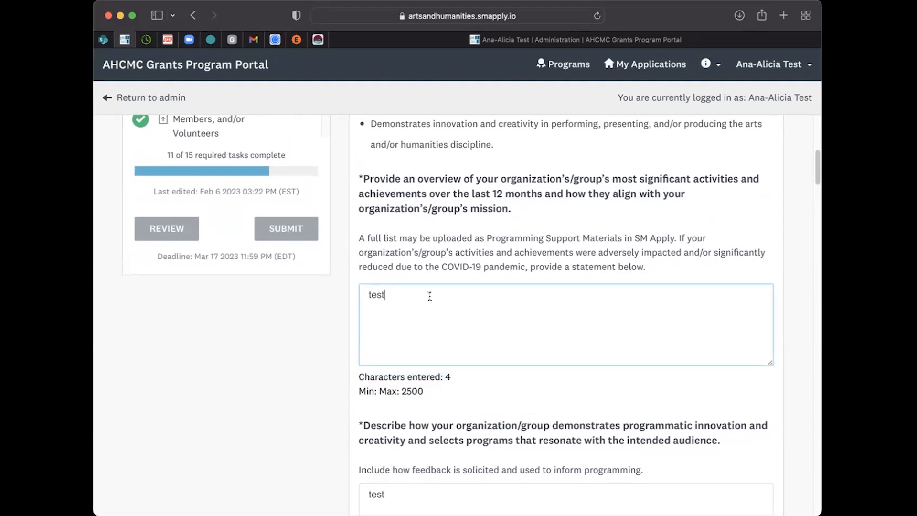
Step: Try adding extra punctuation to the significant activities and achievements answer to test its character count, and remove it
{"action": "type", "text": "."}
{"action": "key", "text": "Left"}
{"action": "key", "text": "Left"}
{"action": "key", "text": "Left"}
{"action": "key", "text": "Left"}
{"action": "key", "text": "Left"}
{"action": "key", "text": "Left"}
{"action": "key", "text": "Left"}
{"action": "key", "text": "Left"}
{"action": "key", "text": "Left"}
{"action": "key", "text": "BackSpace"}
{"action": "key", "text": "BackSpace"}
{"action": "key", "text": "BackSpace"}
{"action": "key", "text": "BackSpace"}
{"action": "key", "text": "BackSpace"}
{"action": "key", "text": "BackSpace"}
{"action": "key", "text": "BackSpace"}
{"action": "key", "text": "BackSpace"}
{"action": "key", "text": "BackSpace"}
{"action": "key", "text": "BackSpace"}
{"action": "key", "text": "BackSpace"}
{"action": "key", "text": "BackSpace"}
{"action": "key", "text": "BackSpace"}
{"action": "key", "text": "BackSpace"}
{"action": "key", "text": "BackSpace"}
{"action": "key", "text": "BackSpace"}
{"action": "key", "text": "BackSpace"}
{"action": "key", "text": "BackSpace"}
Step: Go past the remaining Narrative Questions and continue to the Project Budget page
{"action": "scroll", "coordinate": [469, 309], "scroll_direction": "down", "scroll_amount": 15}
{"action": "scroll", "coordinate": [468, 309], "scroll_direction": "down", "scroll_amount": 15}
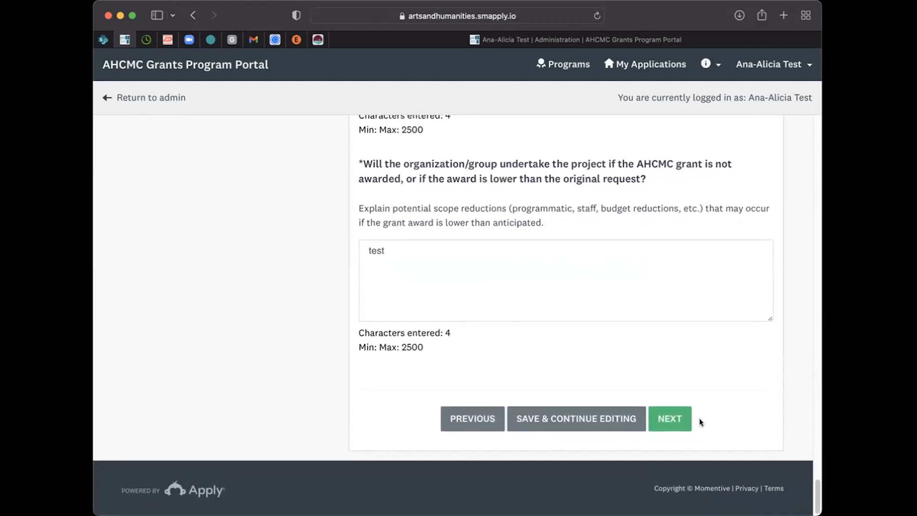
{"action": "left_click", "coordinate": [668, 417]}
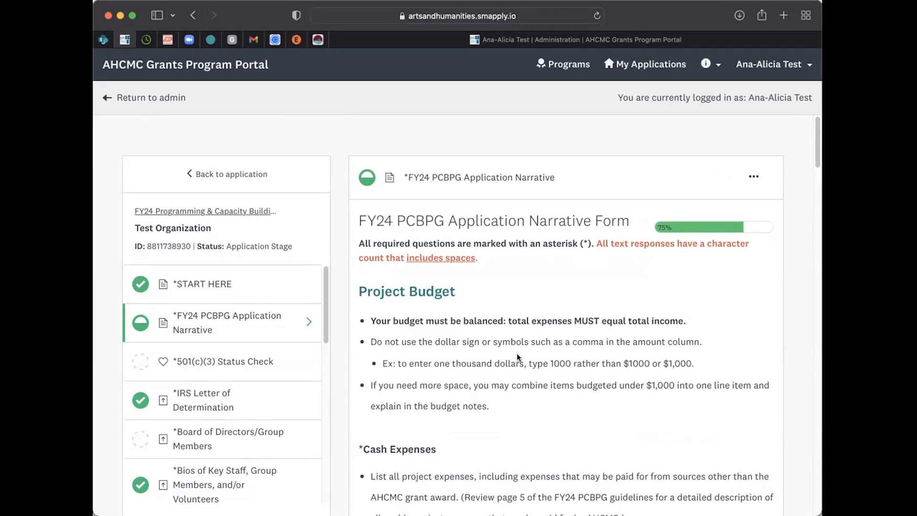
Step: Mark the first Cash Expenses line item as paid by the AHCMC grant by changing it to "*test"
{"action": "scroll", "coordinate": [518, 351], "scroll_direction": "down", "scroll_amount": 5}
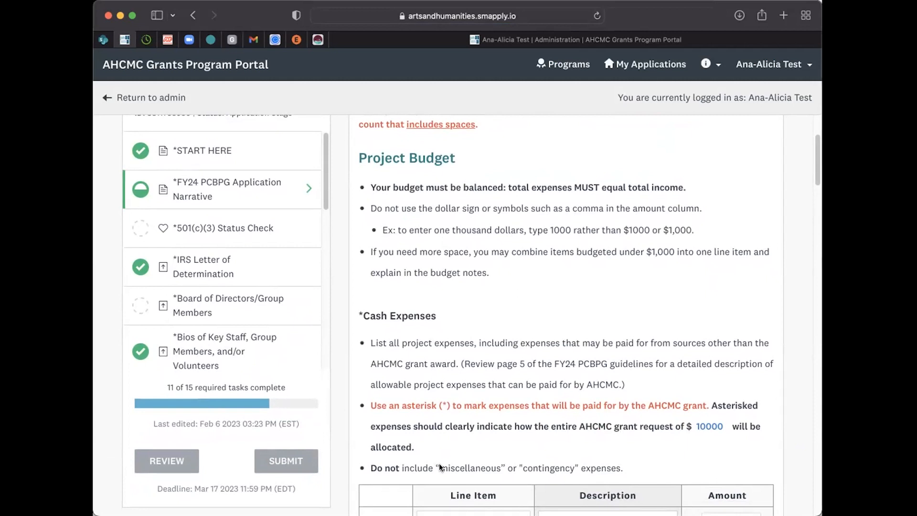
{"action": "scroll", "coordinate": [527, 417], "scroll_direction": "down", "scroll_amount": 5}
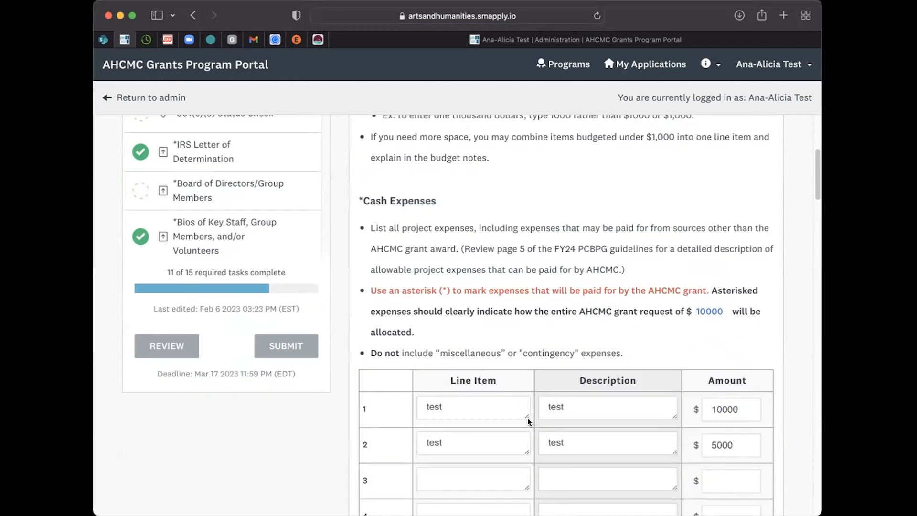
{"action": "left_click", "coordinate": [421, 288]}
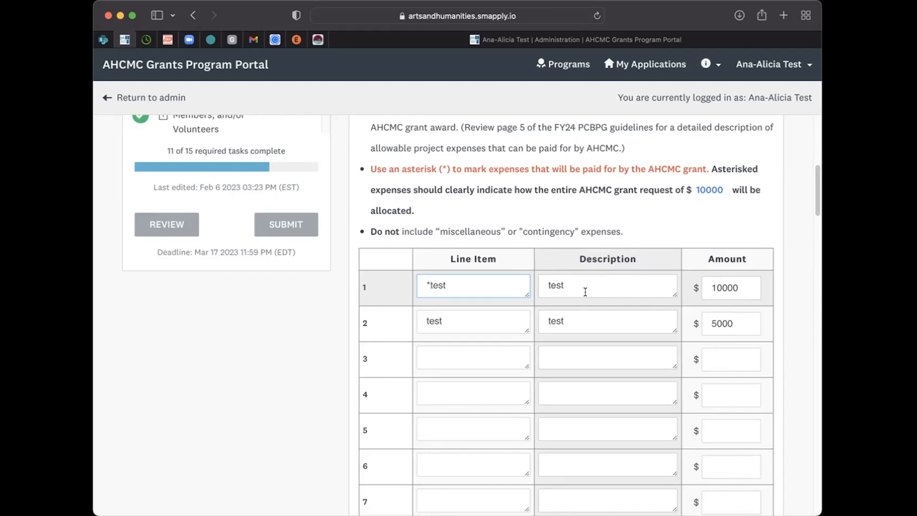
Step: Try the first cash expense amount as 10,000 with a comma and check its effect on the project totals
{"action": "left_click", "coordinate": [719, 287]}
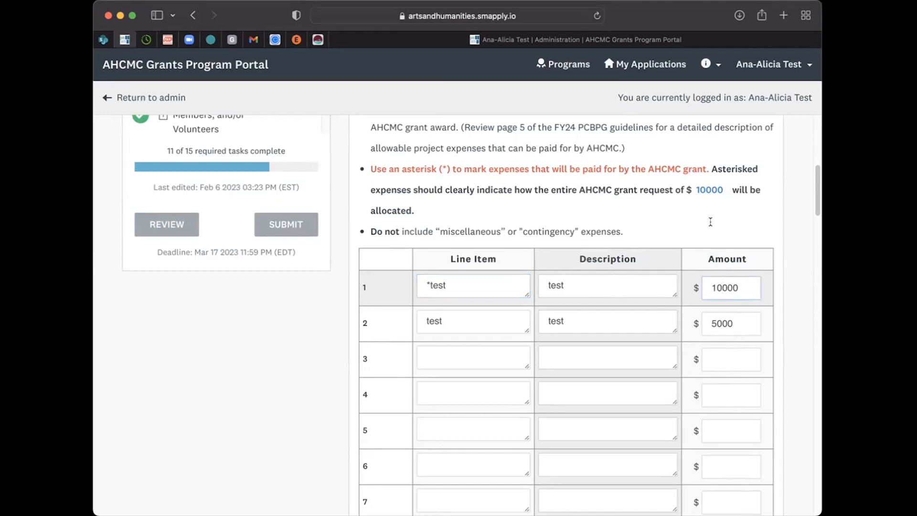
{"action": "type", "text": ","}
{"action": "type", "text": "$"}
{"action": "left_click", "coordinate": [782, 337]}
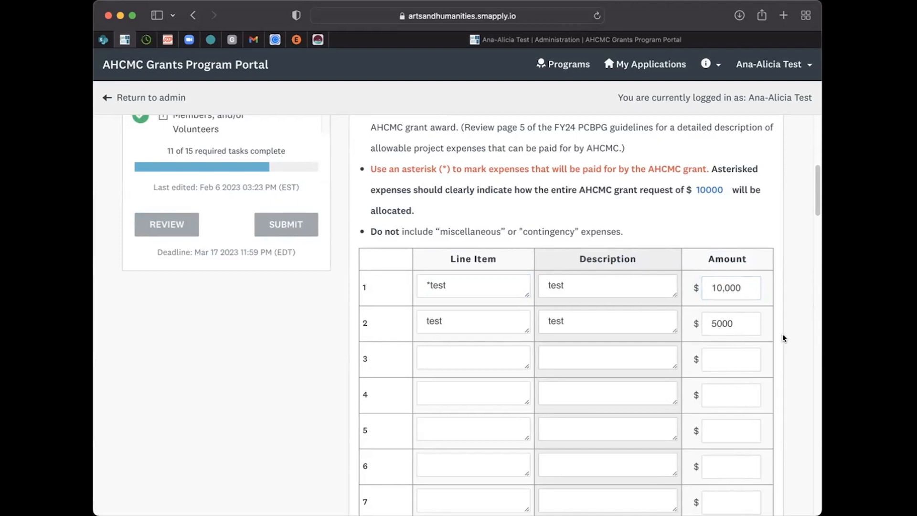
{"action": "scroll", "coordinate": [783, 337], "scroll_direction": "down", "scroll_amount": 1}
{"action": "scroll", "coordinate": [782, 337], "scroll_direction": "down", "scroll_amount": 20}
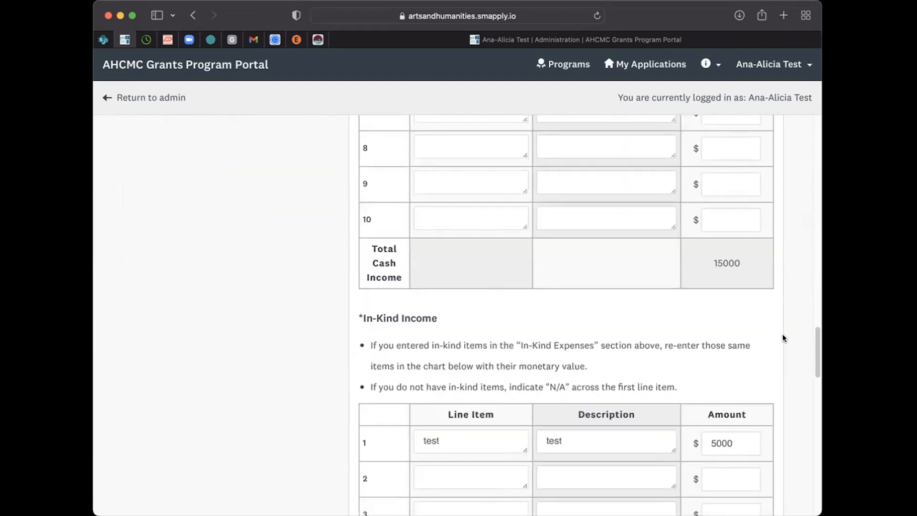
{"action": "scroll", "coordinate": [783, 337], "scroll_direction": "down", "scroll_amount": 8}
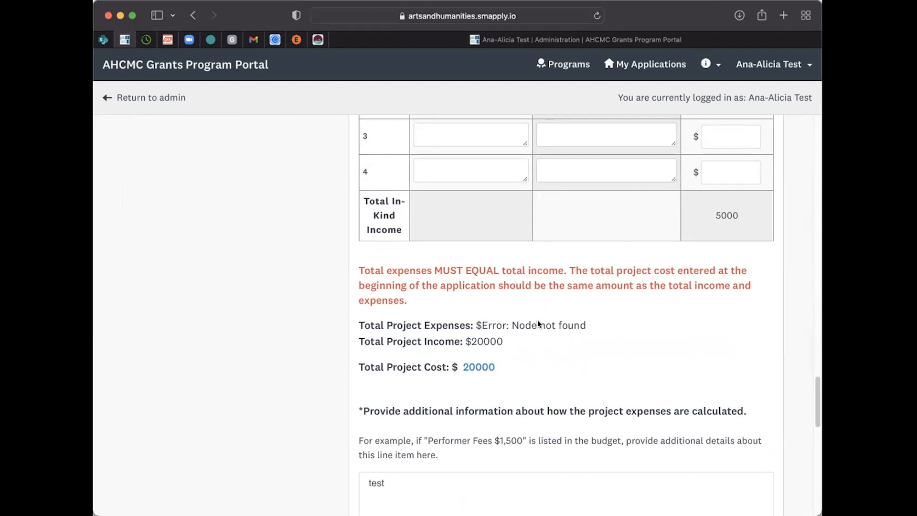
{"action": "scroll", "coordinate": [683, 341], "scroll_direction": "up", "scroll_amount": 20}
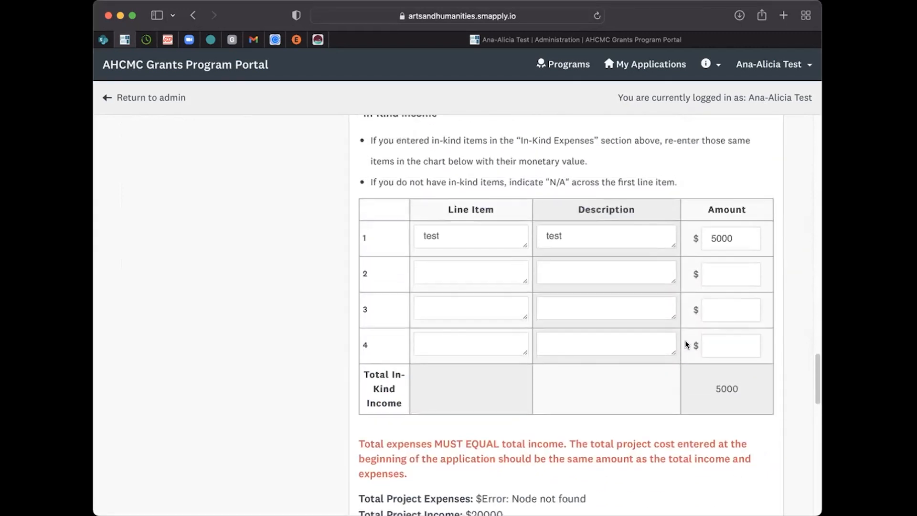
{"action": "scroll", "coordinate": [685, 340], "scroll_direction": "up", "scroll_amount": 8}
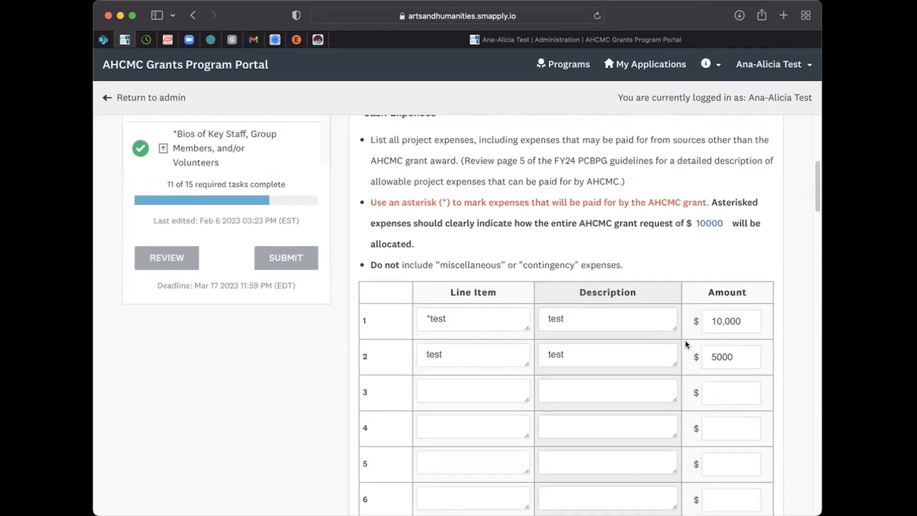
Step: Set the first cash expense amount to 10000 without a comma
{"action": "left_click", "coordinate": [737, 334]}
{"action": "key", "text": "Left"}
{"action": "key", "text": "Left"}
{"action": "key", "text": "BackSpace"}
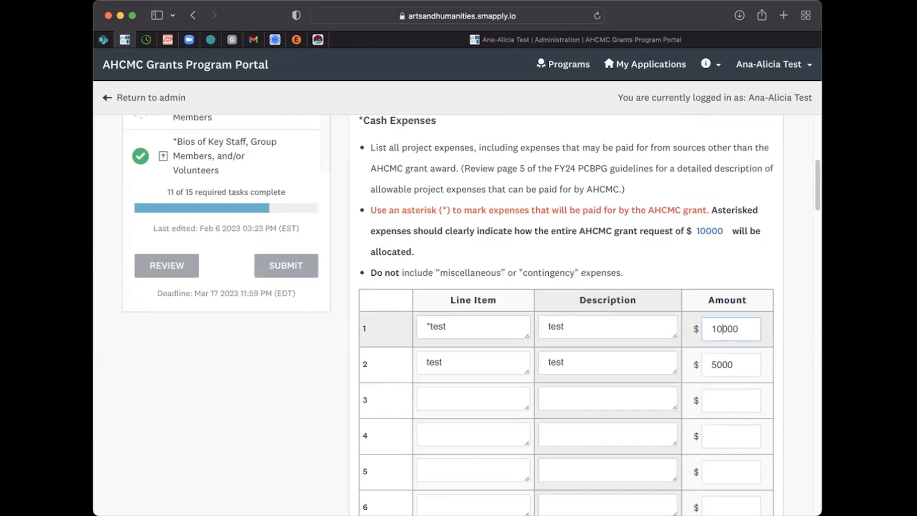
{"action": "left_click", "coordinate": [298, 413]}
Step: Compare the total project expenses, income and cost, and mark the FY24 PCBPG Application Narrative as complete
{"action": "scroll", "coordinate": [590, 417], "scroll_direction": "down", "scroll_amount": 15}
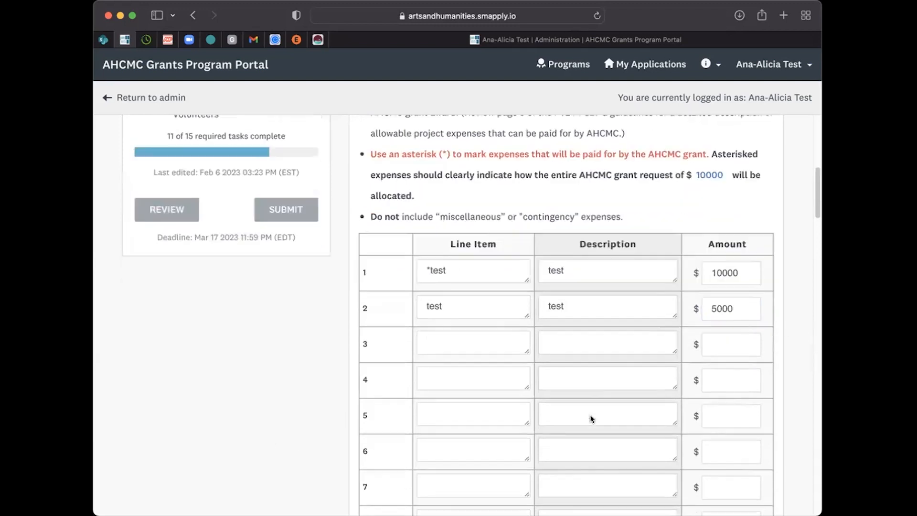
{"action": "scroll", "coordinate": [590, 416], "scroll_direction": "down", "scroll_amount": 15}
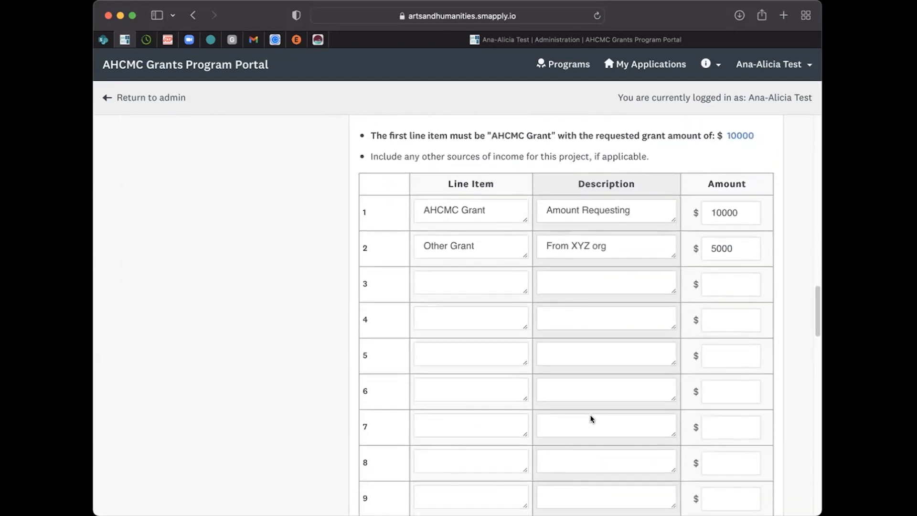
{"action": "scroll", "coordinate": [591, 418], "scroll_direction": "down", "scroll_amount": 1}
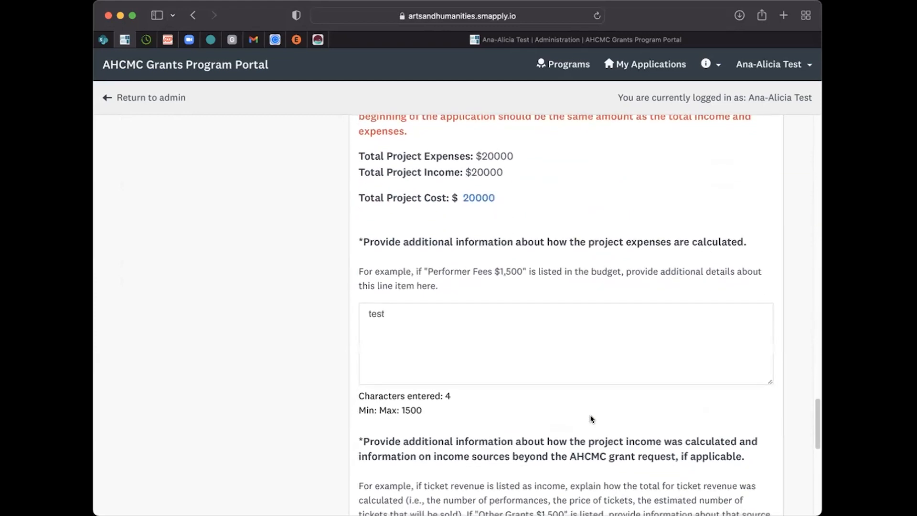
{"action": "scroll", "coordinate": [501, 339], "scroll_direction": "up", "scroll_amount": 2}
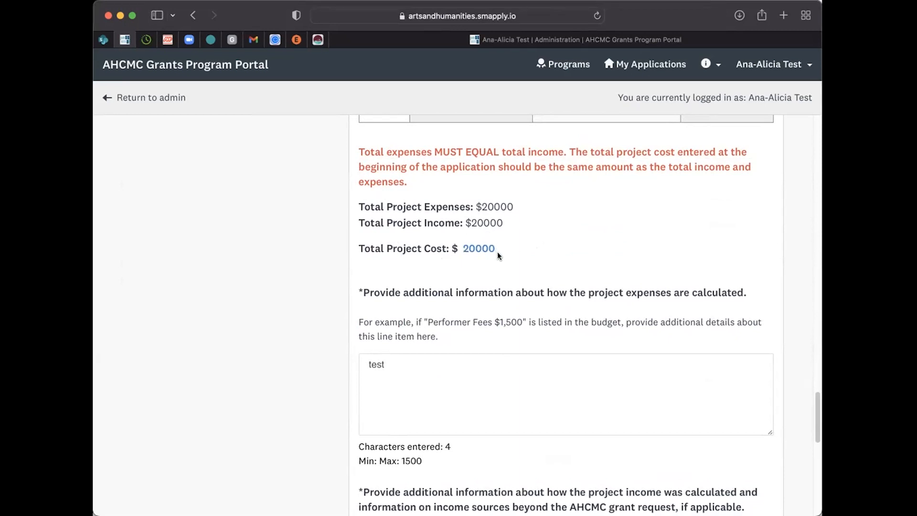
{"action": "scroll", "coordinate": [514, 254], "scroll_direction": "up", "scroll_amount": 3}
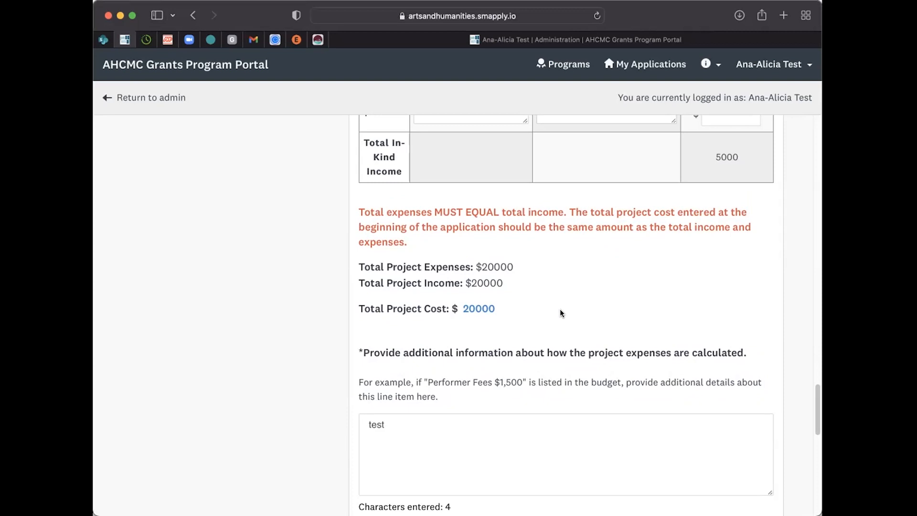
{"action": "scroll", "coordinate": [561, 311], "scroll_direction": "down", "scroll_amount": 10}
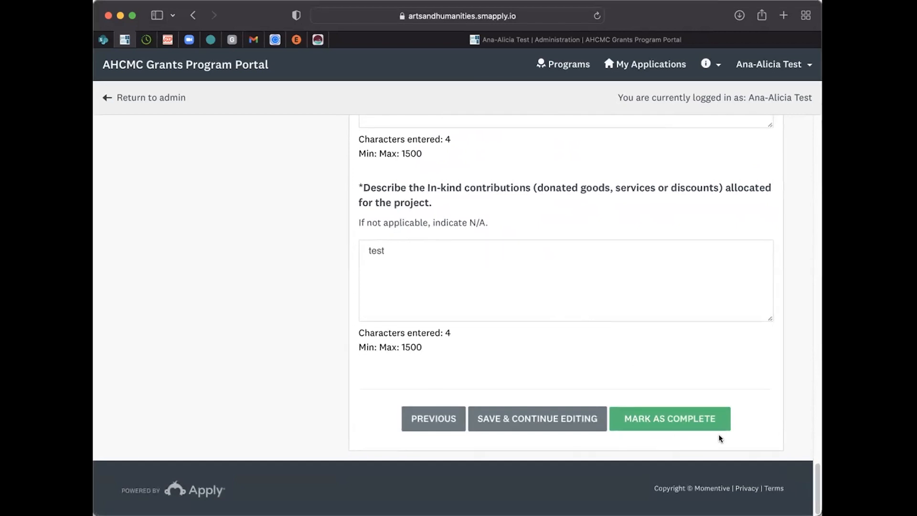
{"action": "left_click", "coordinate": [651, 420]}
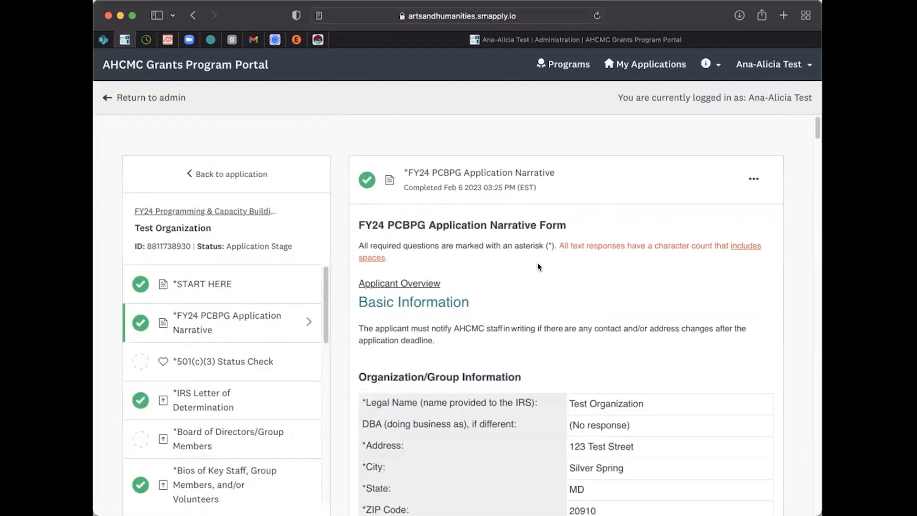
Step: Look over the completed narrative form's organization and contact information
{"action": "scroll", "coordinate": [538, 269], "scroll_direction": "down", "scroll_amount": 8}
{"action": "scroll", "coordinate": [538, 269], "scroll_direction": "up", "scroll_amount": 8}
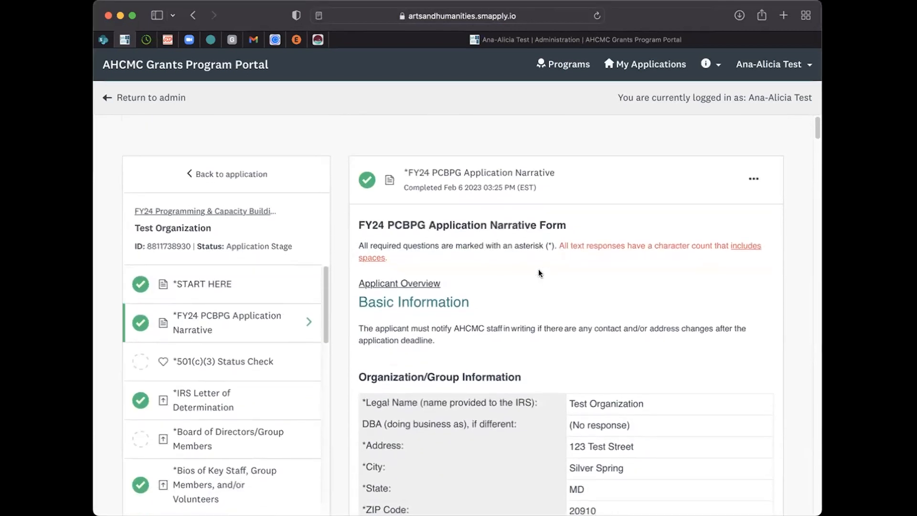
{"action": "scroll", "coordinate": [538, 268], "scroll_direction": "down", "scroll_amount": 6}
{"action": "scroll", "coordinate": [538, 268], "scroll_direction": "up", "scroll_amount": 6}
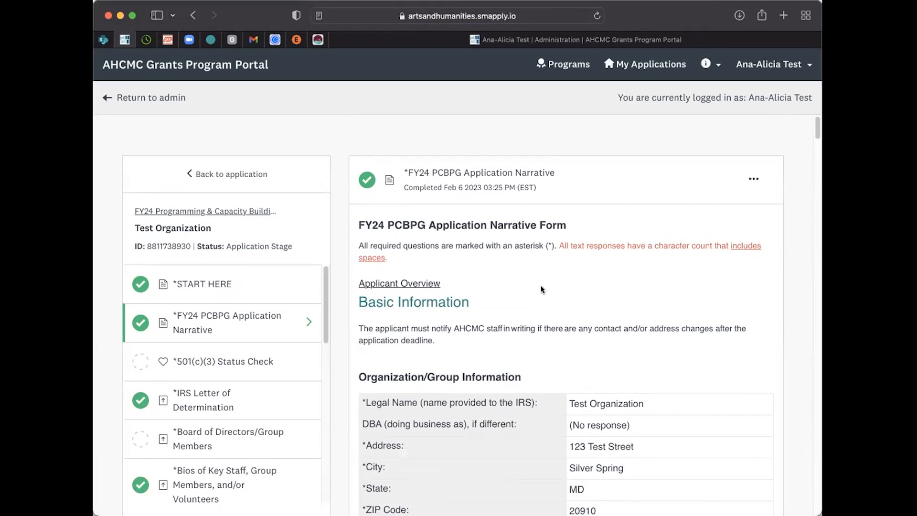
{"action": "scroll", "coordinate": [541, 288], "scroll_direction": "down", "scroll_amount": 5}
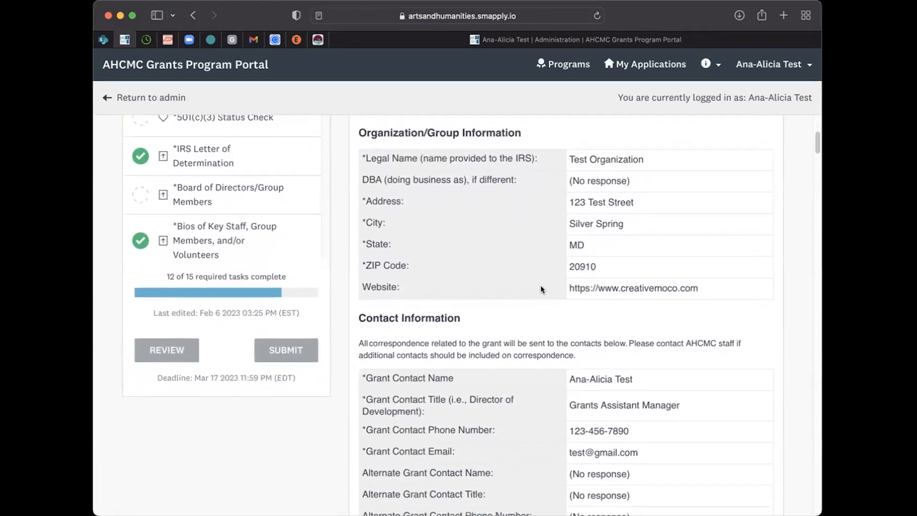
{"action": "scroll", "coordinate": [541, 289], "scroll_direction": "down", "scroll_amount": 6}
{"action": "scroll", "coordinate": [542, 289], "scroll_direction": "up", "scroll_amount": 11}
{"action": "scroll", "coordinate": [542, 289], "scroll_direction": "down", "scroll_amount": 2}
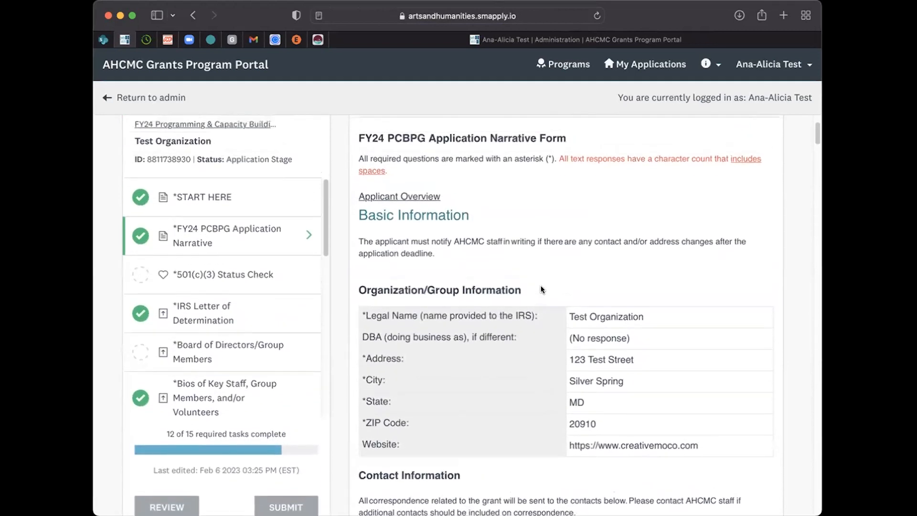
{"action": "scroll", "coordinate": [542, 289], "scroll_direction": "up", "scroll_amount": 2}
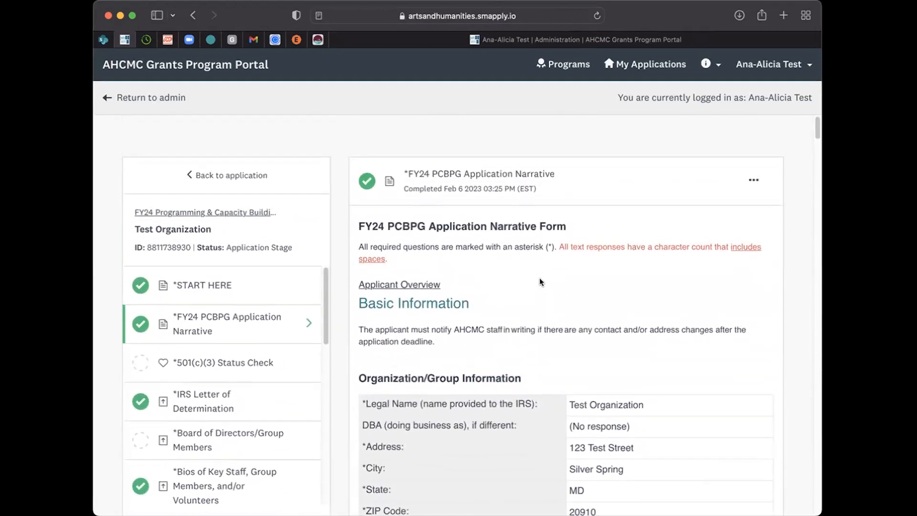
Step: Reopen the completed application narrative for editing, go through its Project Budget page, and mark it as complete again
{"action": "left_click", "coordinate": [752, 178]}
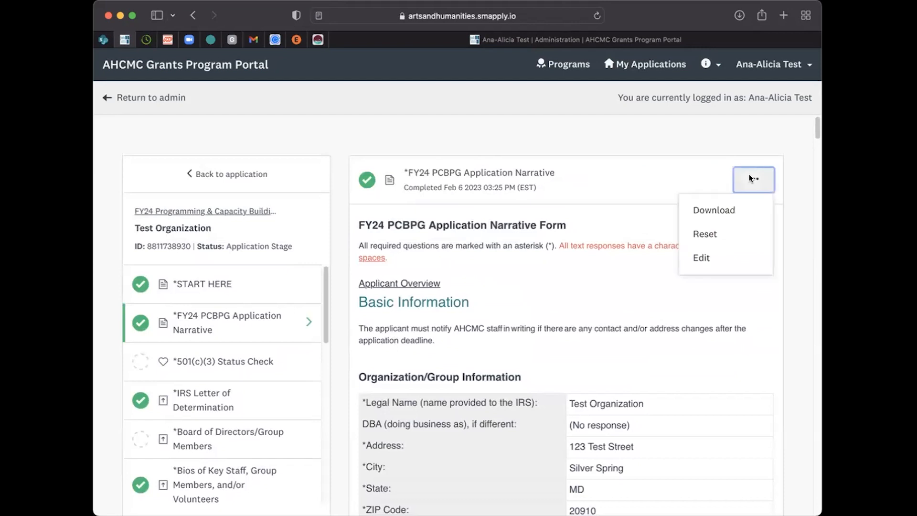
{"action": "left_click", "coordinate": [705, 261]}
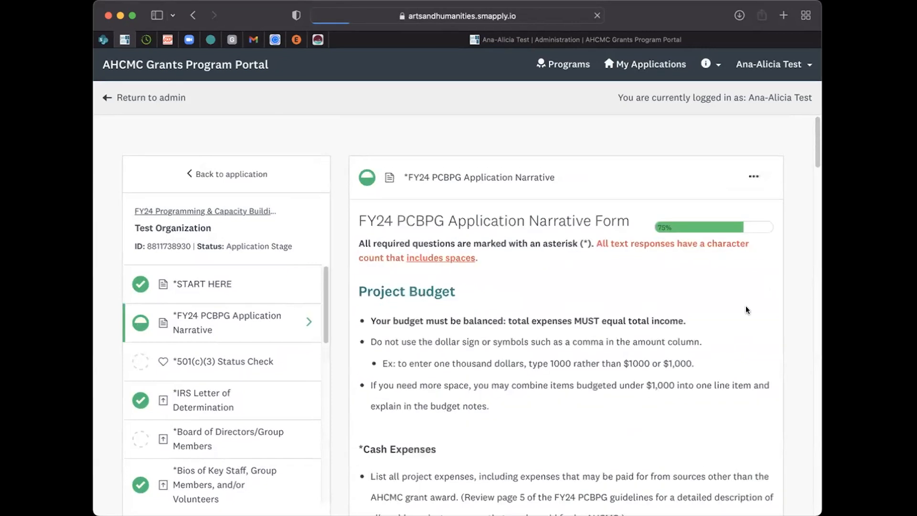
{"action": "scroll", "coordinate": [727, 311], "scroll_direction": "down", "scroll_amount": 10}
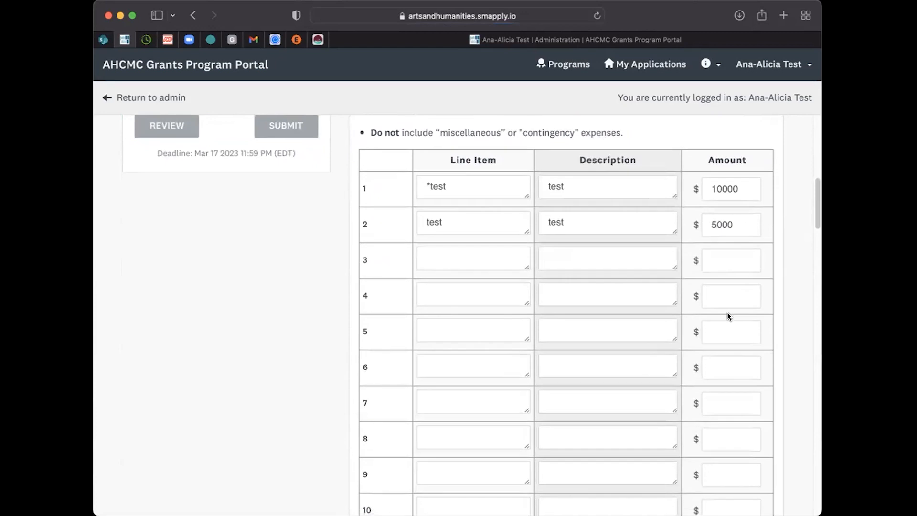
{"action": "scroll", "coordinate": [728, 315], "scroll_direction": "up", "scroll_amount": 7}
{"action": "scroll", "coordinate": [728, 315], "scroll_direction": "down", "scroll_amount": 15}
{"action": "scroll", "coordinate": [727, 314], "scroll_direction": "down", "scroll_amount": 10}
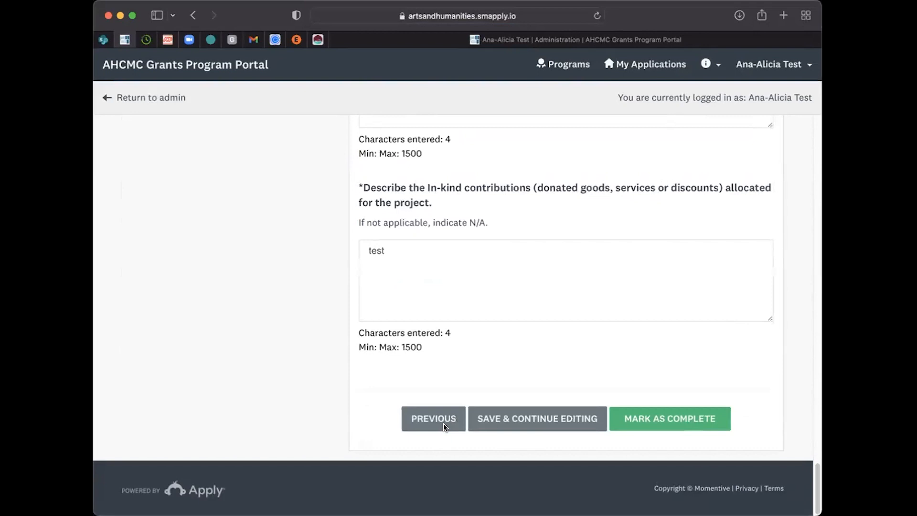
{"action": "left_click", "coordinate": [658, 418]}
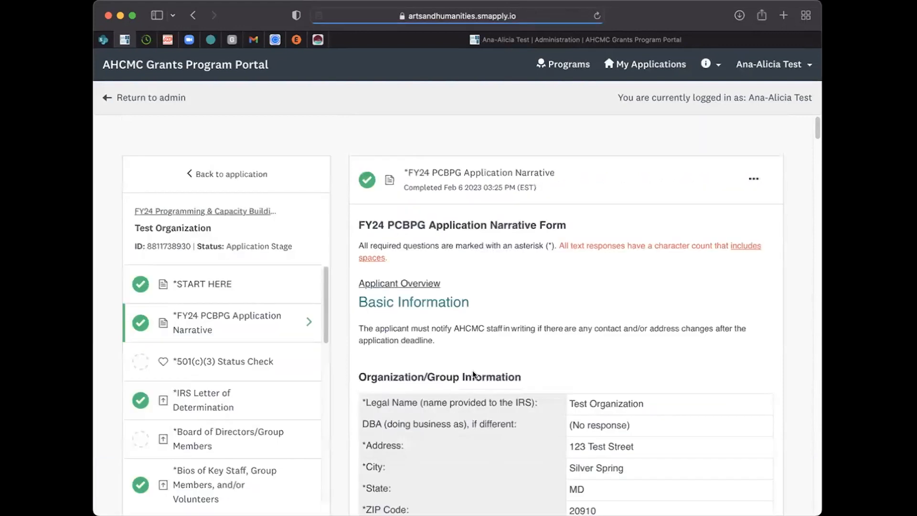
Step: Open the 501(c)(3) Status Check task and reuse the data from the Oct 14 2022 03:18 PM instance
{"action": "left_click", "coordinate": [206, 361]}
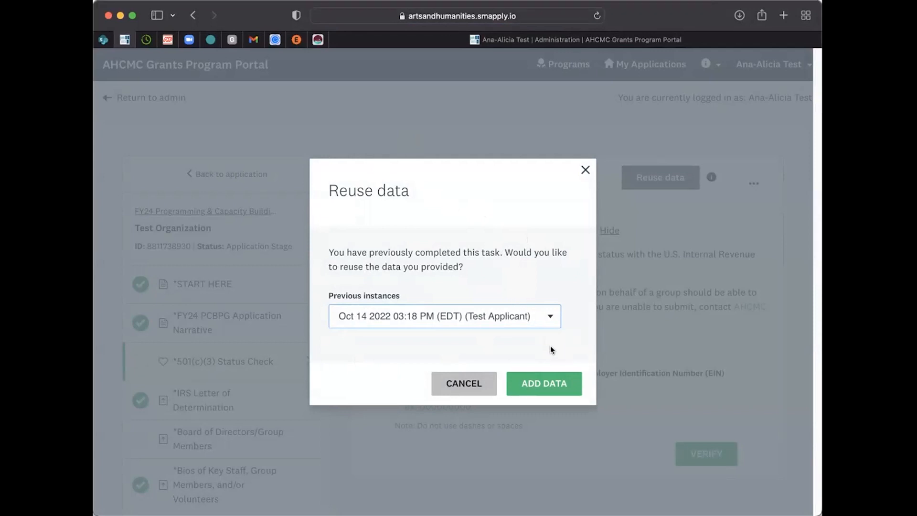
{"action": "left_click", "coordinate": [545, 320]}
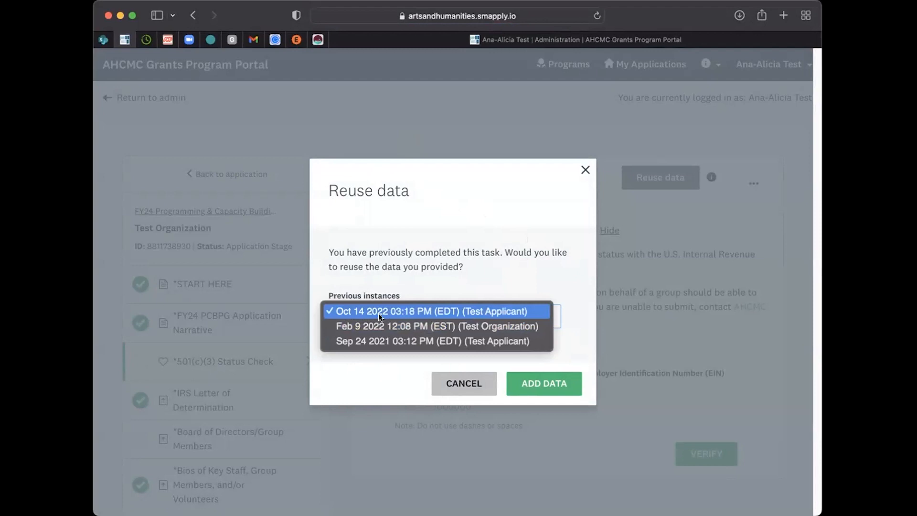
{"action": "left_click", "coordinate": [455, 273]}
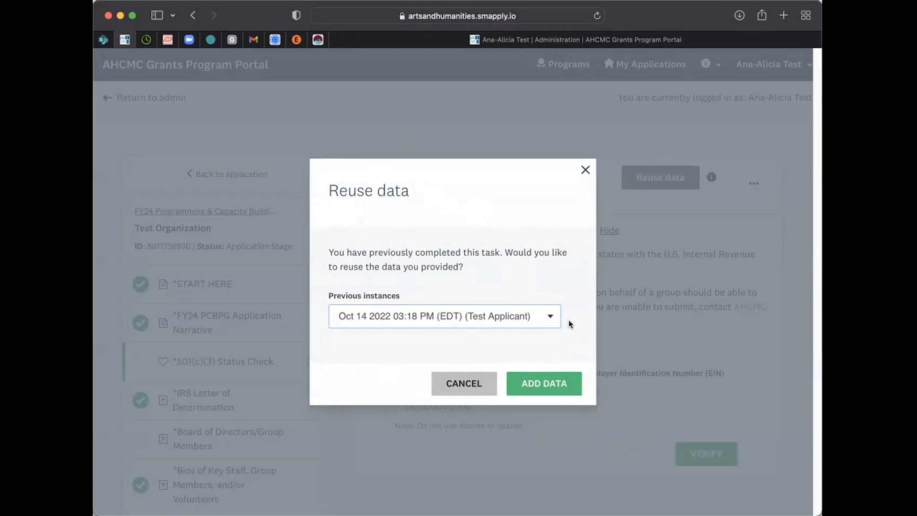
{"action": "left_click", "coordinate": [549, 382]}
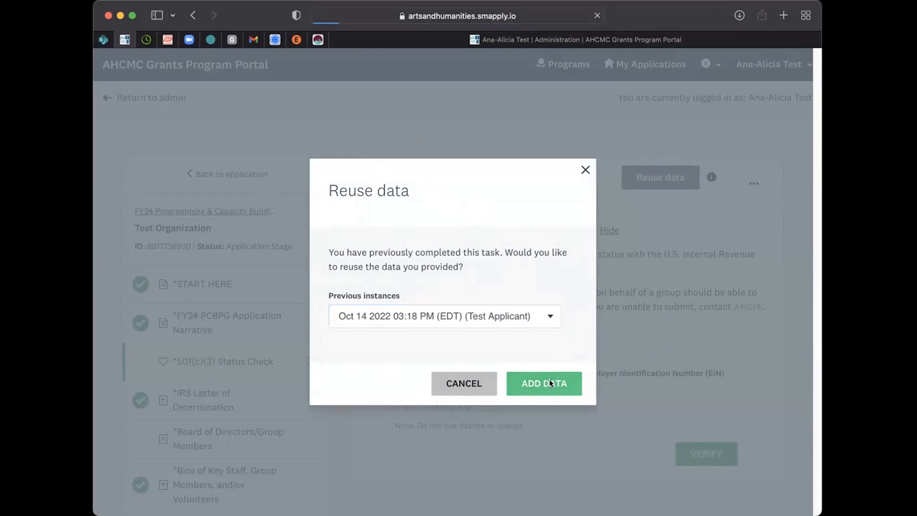
Step: Mark the verified 501(c)(3) Status Check task as complete and look over its options for changing the completed task
{"action": "scroll", "coordinate": [721, 390], "scroll_direction": "down", "scroll_amount": 3}
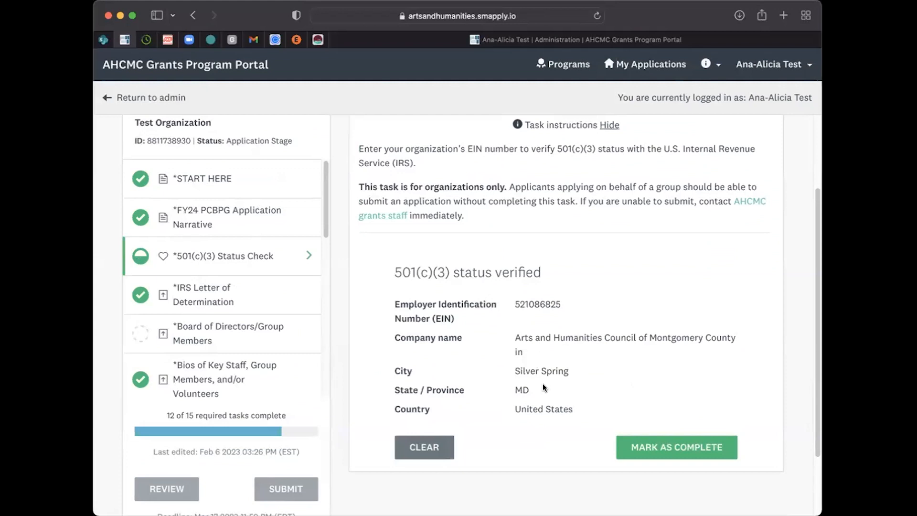
{"action": "left_click", "coordinate": [660, 449]}
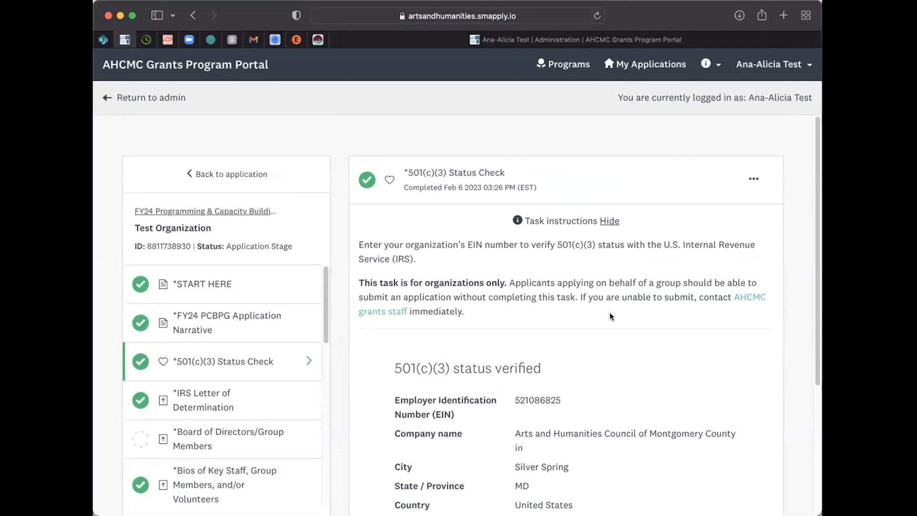
{"action": "scroll", "coordinate": [609, 311], "scroll_direction": "down", "scroll_amount": 1}
{"action": "left_click", "coordinate": [754, 163]}
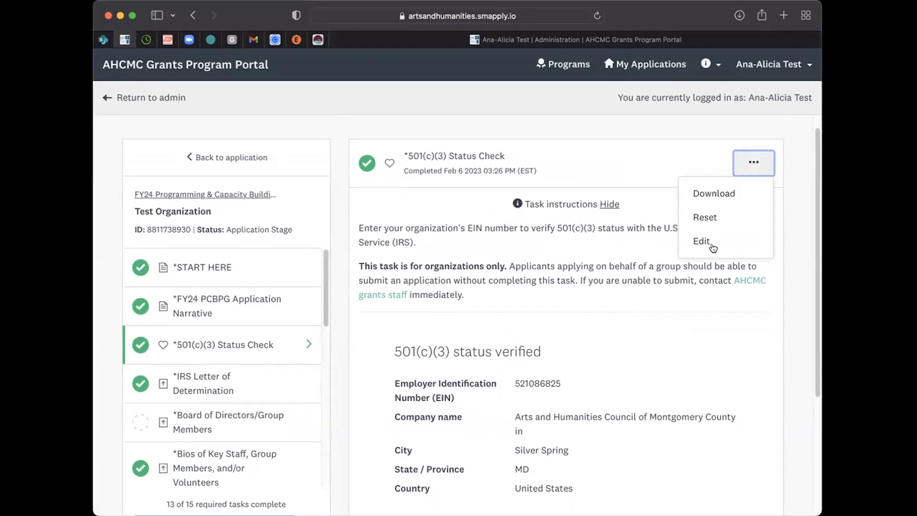
{"action": "left_click", "coordinate": [597, 293]}
{"action": "scroll", "coordinate": [640, 401], "scroll_direction": "down", "scroll_amount": 2}
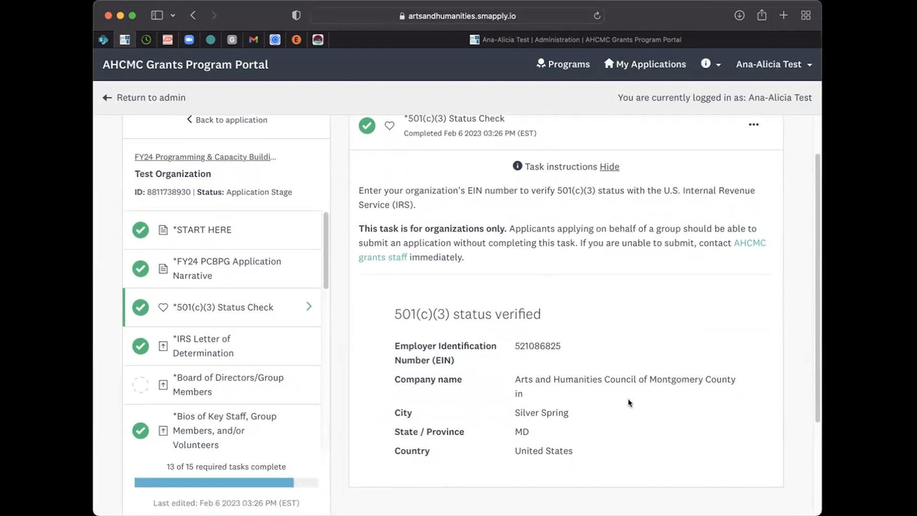
Step: Open the Board of Directors/Group Members task and attach the SM Apply Test Document PDF
{"action": "scroll", "coordinate": [193, 374], "scroll_direction": "down", "scroll_amount": 3}
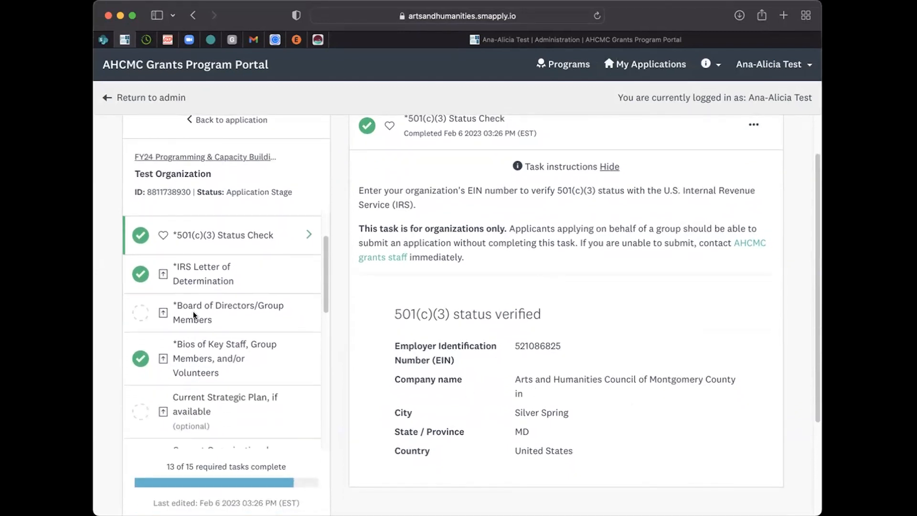
{"action": "left_click", "coordinate": [193, 311]}
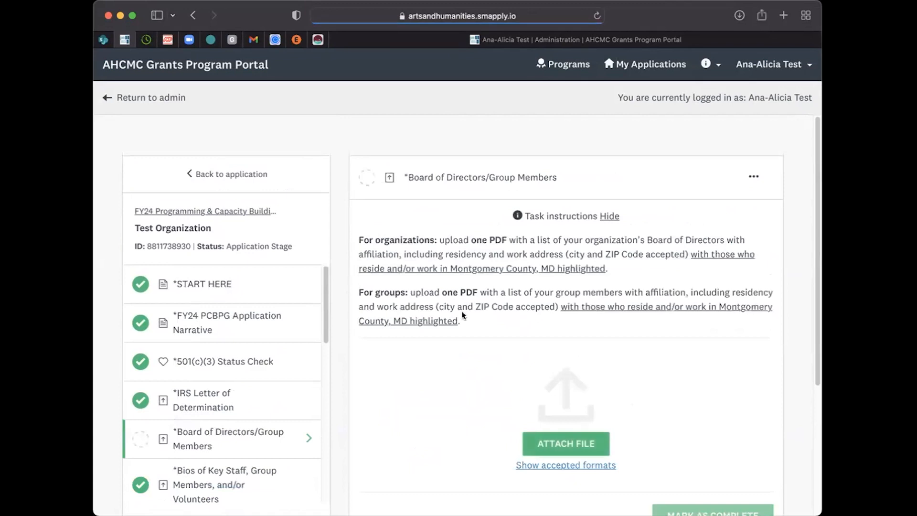
{"action": "scroll", "coordinate": [489, 348], "scroll_direction": "down", "scroll_amount": 2}
{"action": "scroll", "coordinate": [489, 348], "scroll_direction": "up", "scroll_amount": 2}
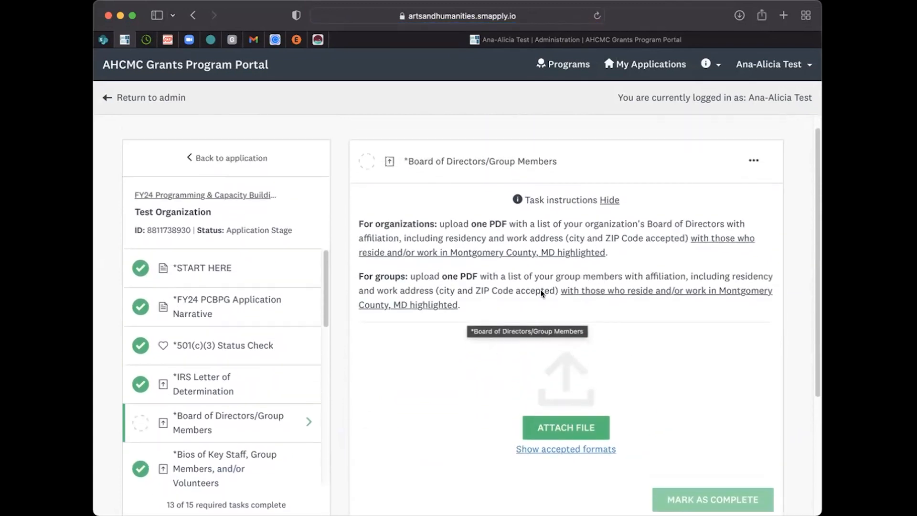
{"action": "scroll", "coordinate": [521, 291], "scroll_direction": "down", "scroll_amount": 1}
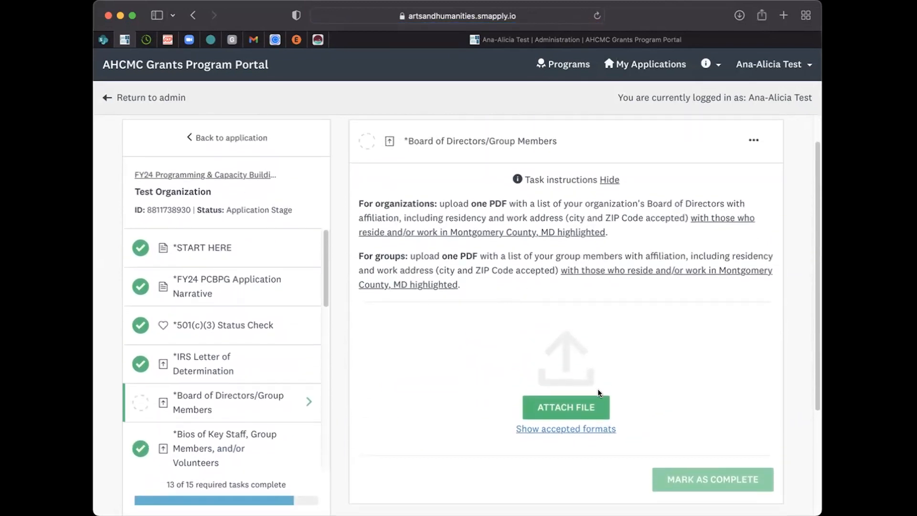
{"action": "left_click", "coordinate": [574, 405]}
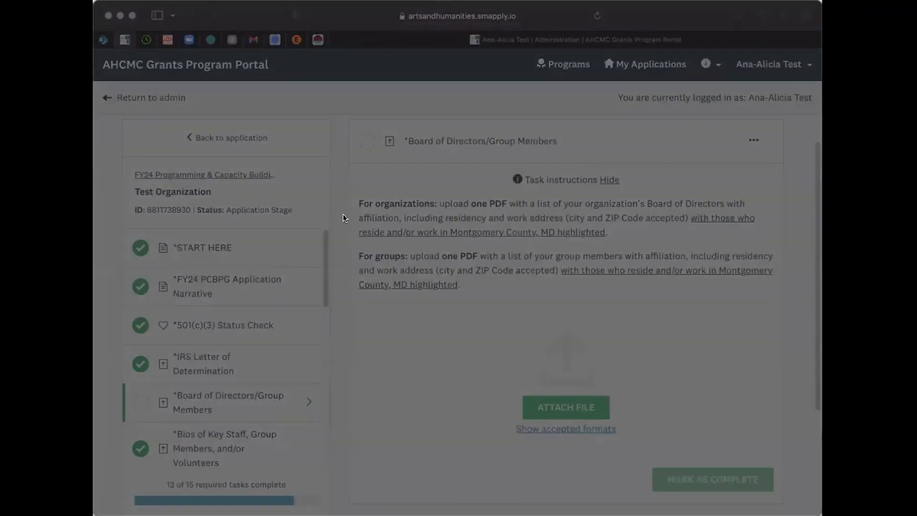
{"action": "left_click", "coordinate": [665, 376]}
{"action": "scroll", "coordinate": [656, 374], "scroll_direction": "down", "scroll_amount": 3}
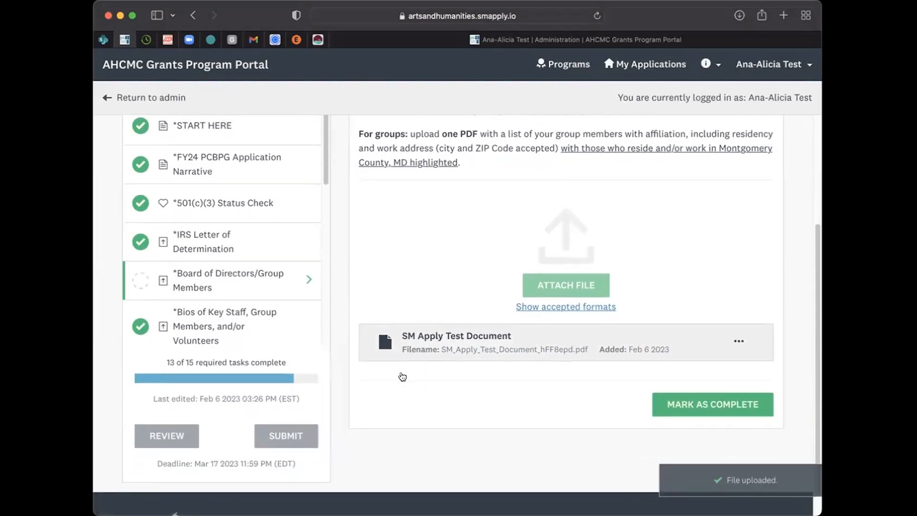
Step: Preview the attached SM Apply Test Document and mark the Board of Directors/Group Members task as complete
{"action": "scroll", "coordinate": [480, 411], "scroll_direction": "up", "scroll_amount": 1}
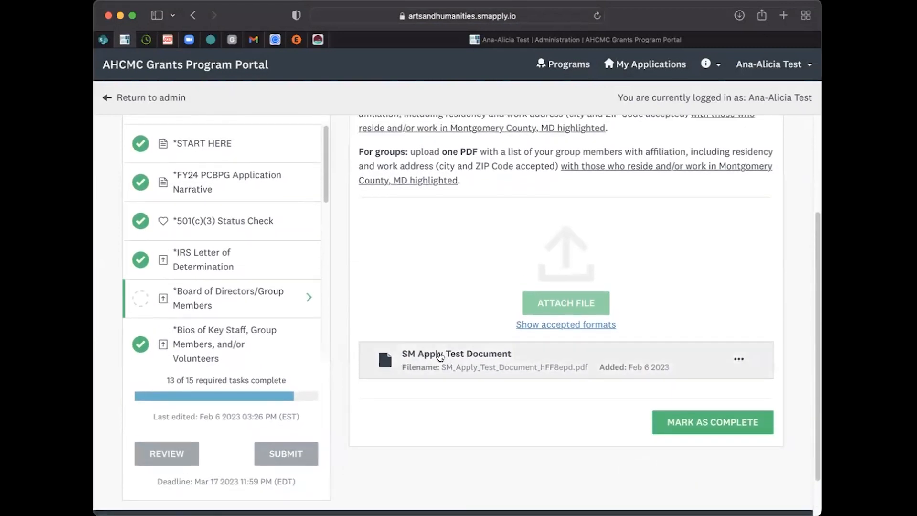
{"action": "left_click", "coordinate": [382, 352]}
{"action": "scroll", "coordinate": [647, 304], "scroll_direction": "down", "scroll_amount": 5}
{"action": "scroll", "coordinate": [649, 306], "scroll_direction": "up", "scroll_amount": 3}
{"action": "left_click", "coordinate": [782, 108]}
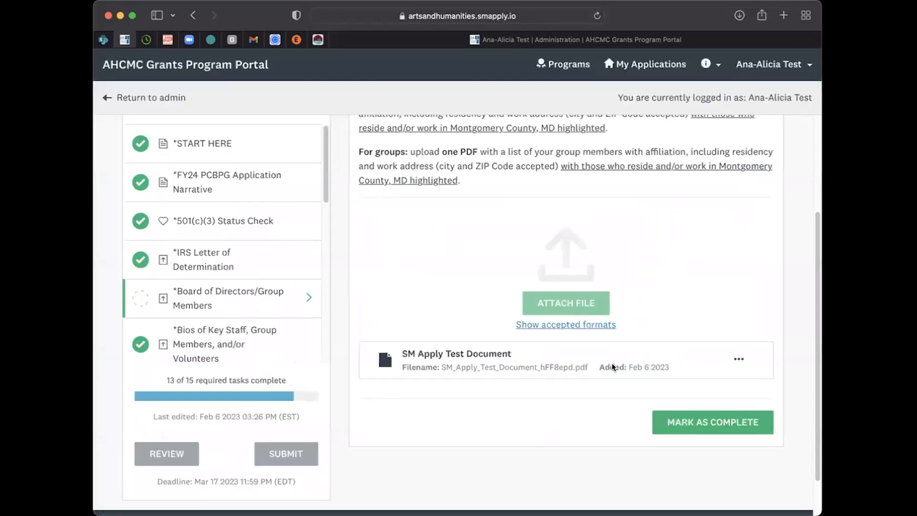
{"action": "scroll", "coordinate": [529, 385], "scroll_direction": "up", "scroll_amount": 2}
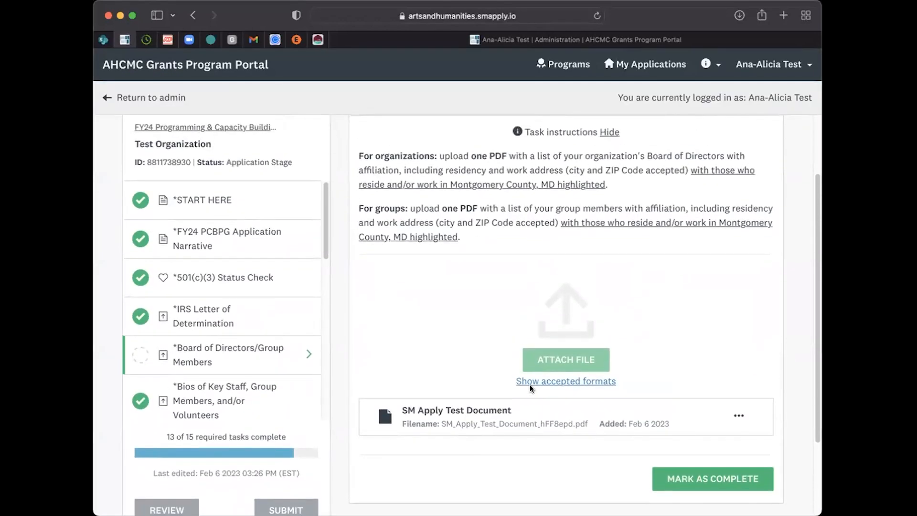
{"action": "left_click", "coordinate": [714, 478]}
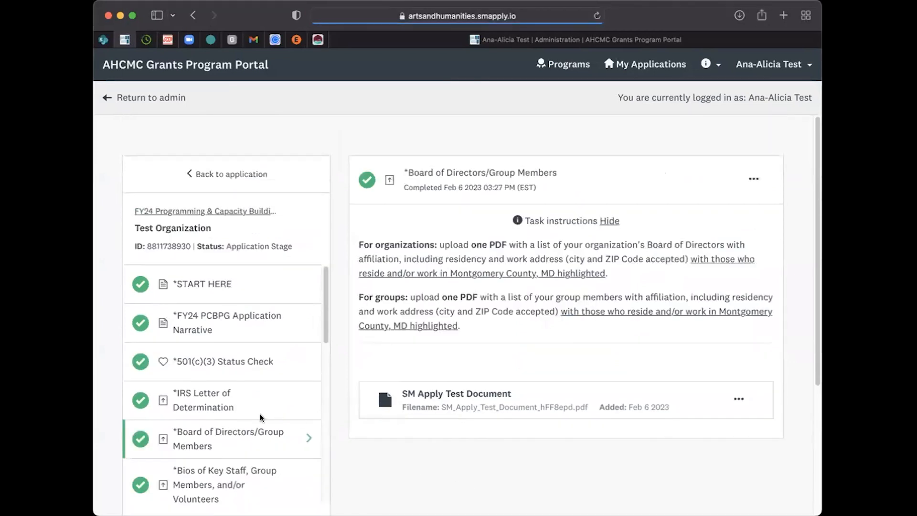
Step: Open the Work Sample(s) task and read through its file limits and upload instructions
{"action": "scroll", "coordinate": [260, 414], "scroll_direction": "down", "scroll_amount": 5}
{"action": "left_click", "coordinate": [214, 402]}
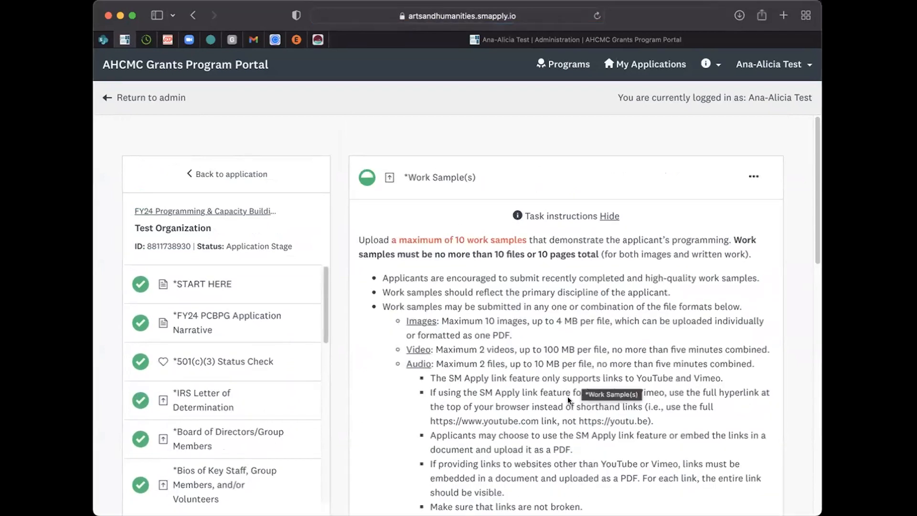
{"action": "scroll", "coordinate": [568, 398], "scroll_direction": "down", "scroll_amount": 4}
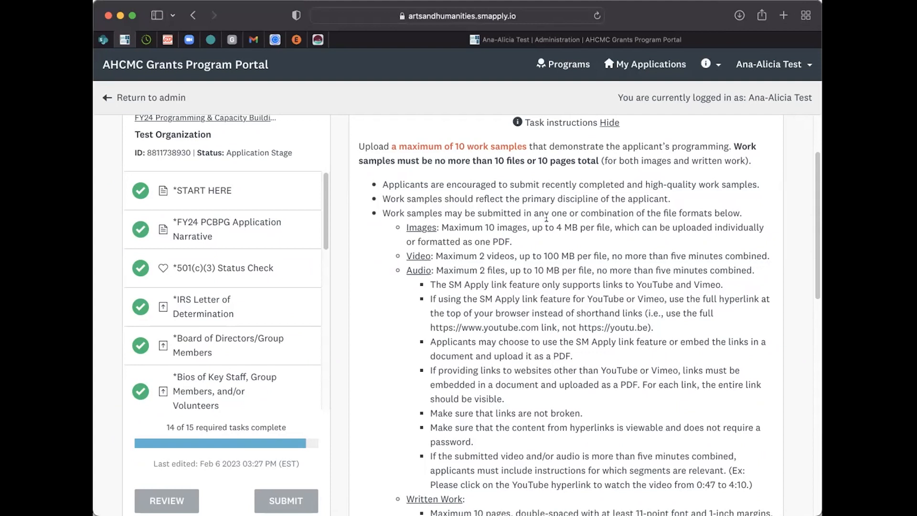
{"action": "scroll", "coordinate": [540, 324], "scroll_direction": "down", "scroll_amount": 15}
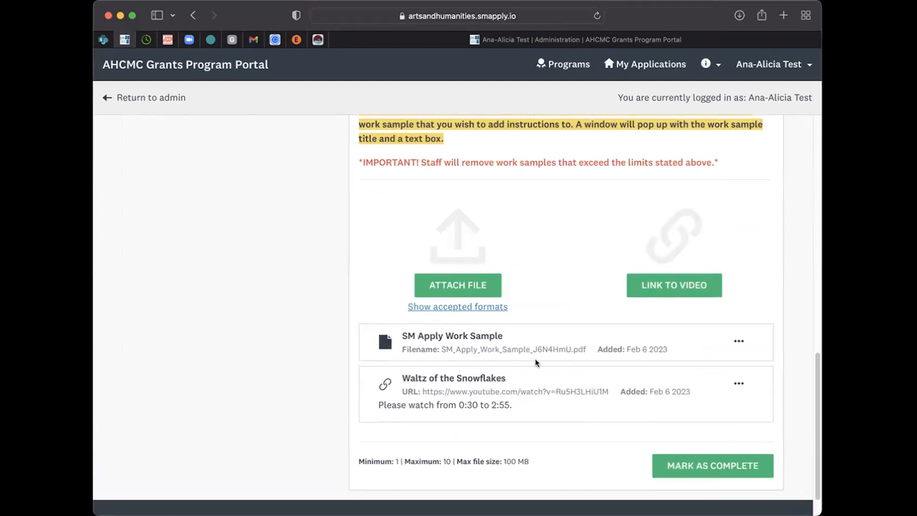
Step: Preview the SM Apply Work Sample file and examine the full video link written out in it
{"action": "left_click", "coordinate": [452, 337]}
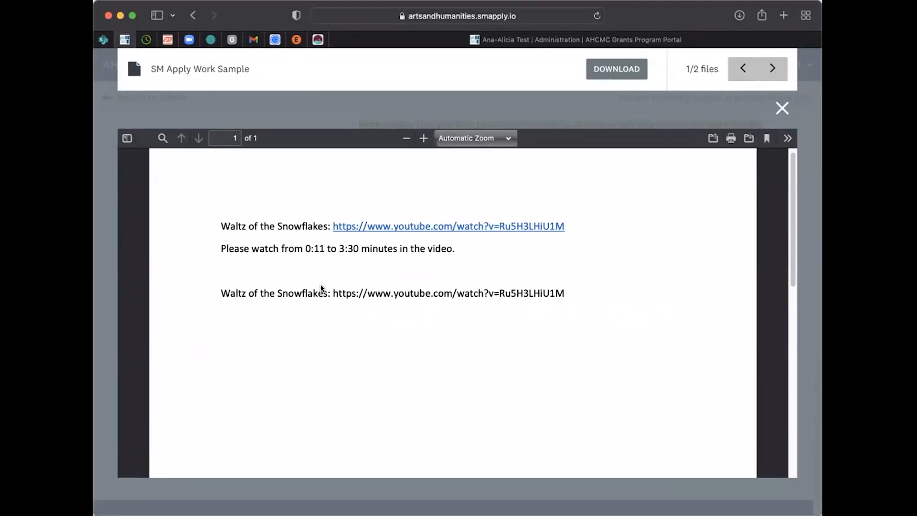
{"action": "left_click_drag", "start_coordinate": [333, 293], "coordinate": [629, 291]}
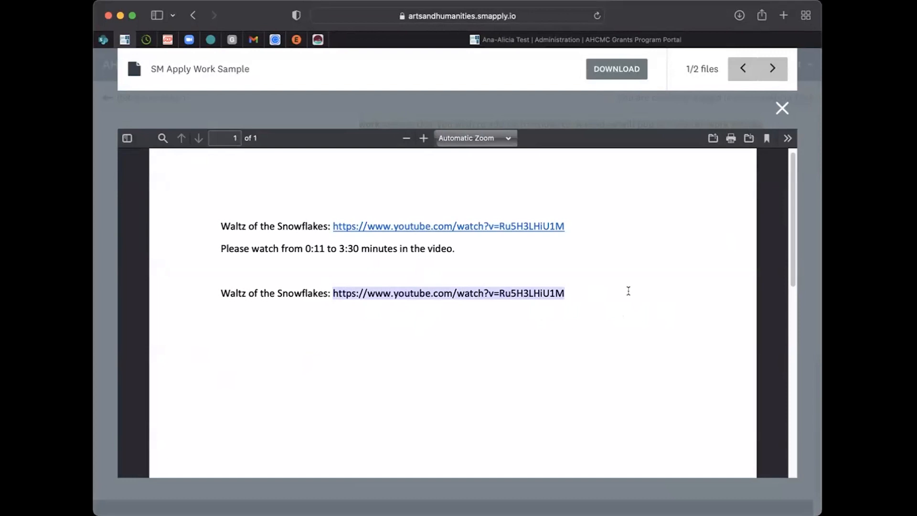
{"action": "left_click", "coordinate": [589, 304]}
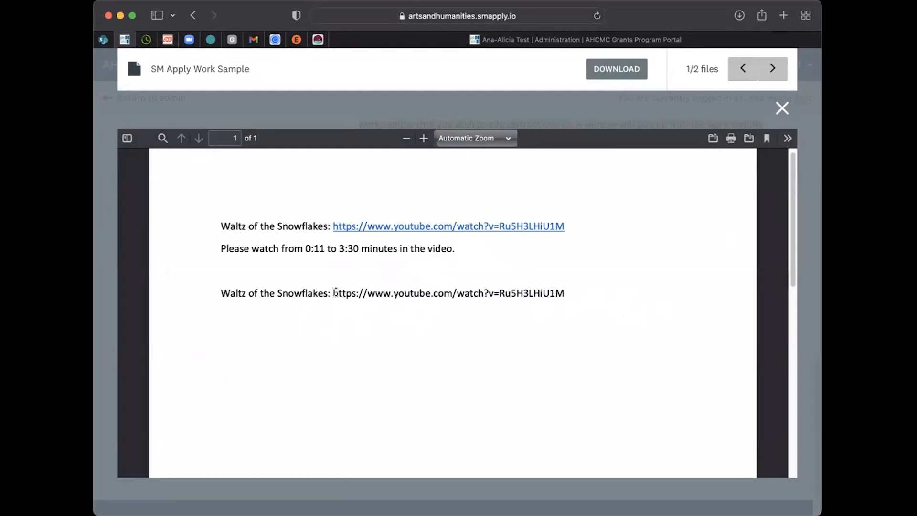
{"action": "left_click_drag", "start_coordinate": [333, 292], "coordinate": [562, 289]}
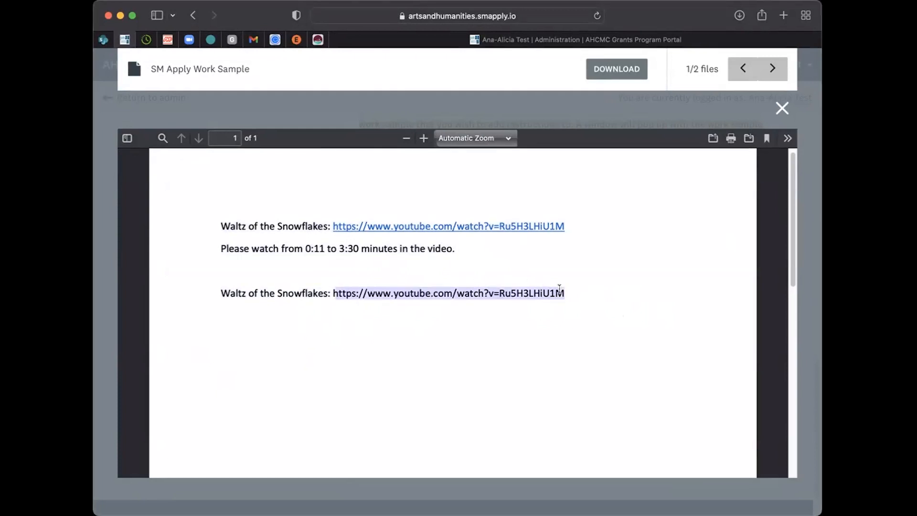
{"action": "left_click", "coordinate": [578, 293]}
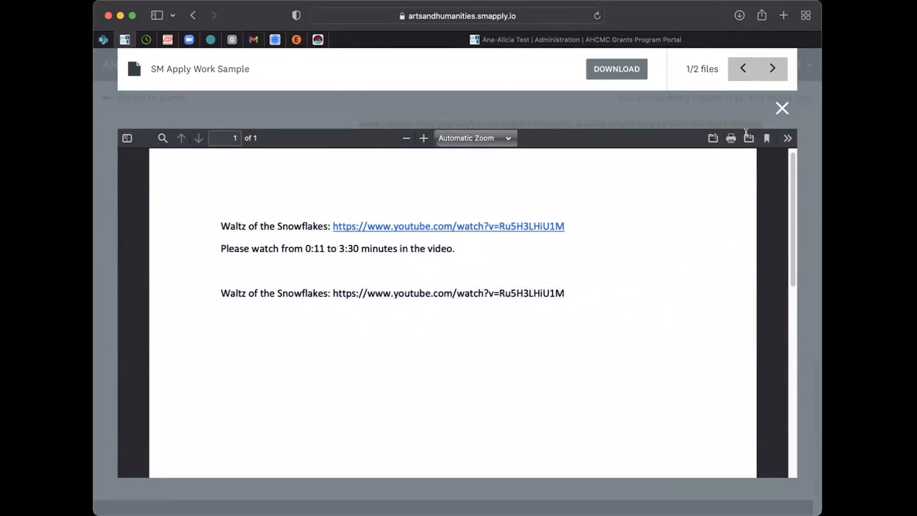
{"action": "left_click", "coordinate": [782, 108]}
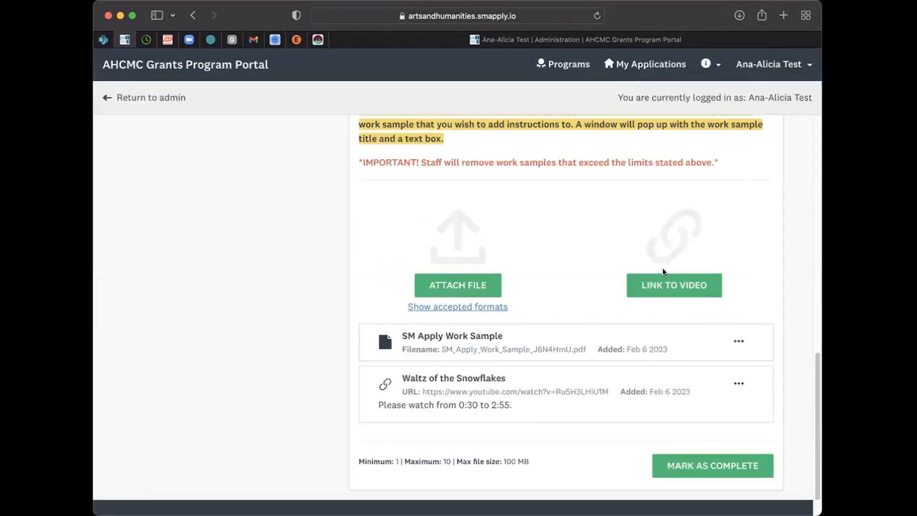
Step: Examine the link address, name and description fields of the video link form and close it without adding a link
{"action": "left_click", "coordinate": [720, 342]}
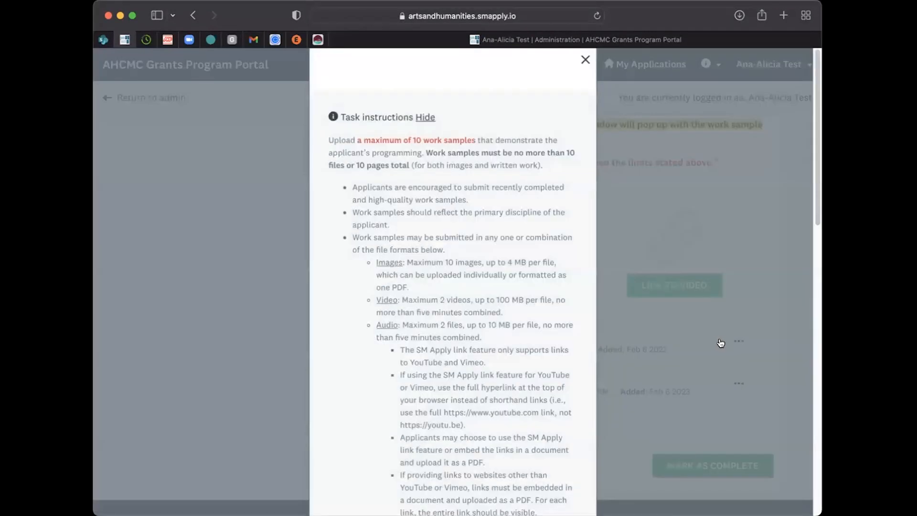
{"action": "scroll", "coordinate": [525, 448], "scroll_direction": "down", "scroll_amount": 10}
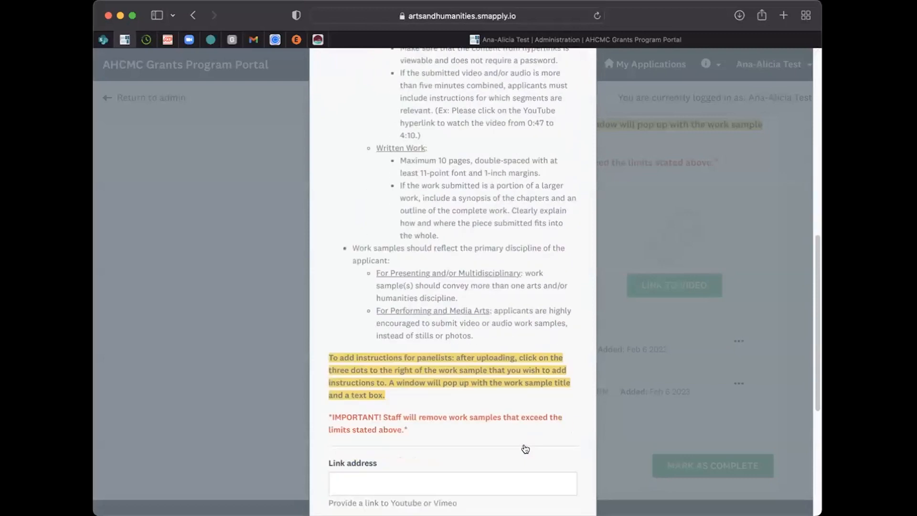
{"action": "scroll", "coordinate": [523, 448], "scroll_direction": "down", "scroll_amount": 5}
{"action": "left_click", "coordinate": [383, 232]}
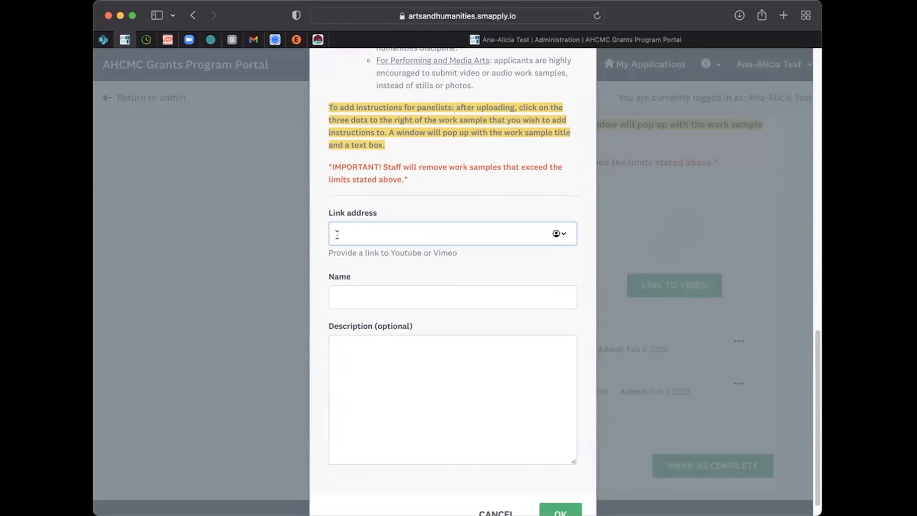
{"action": "left_click", "coordinate": [479, 290]}
{"action": "left_click", "coordinate": [520, 395]}
{"action": "scroll", "coordinate": [501, 411], "scroll_direction": "down", "scroll_amount": 1}
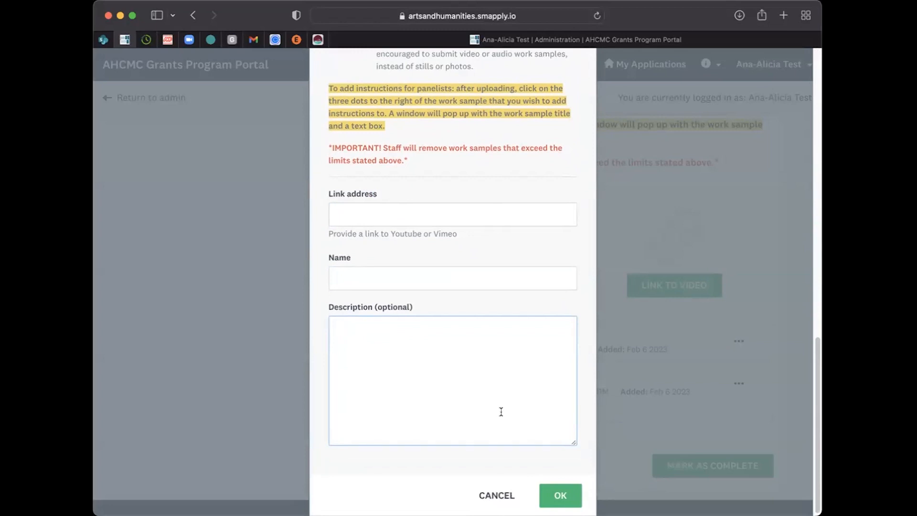
{"action": "left_click", "coordinate": [490, 495]}
Step: Preview the Waltz of the Snowflakes video link among the work samples and close the preview
{"action": "scroll", "coordinate": [501, 331], "scroll_direction": "down", "scroll_amount": 2}
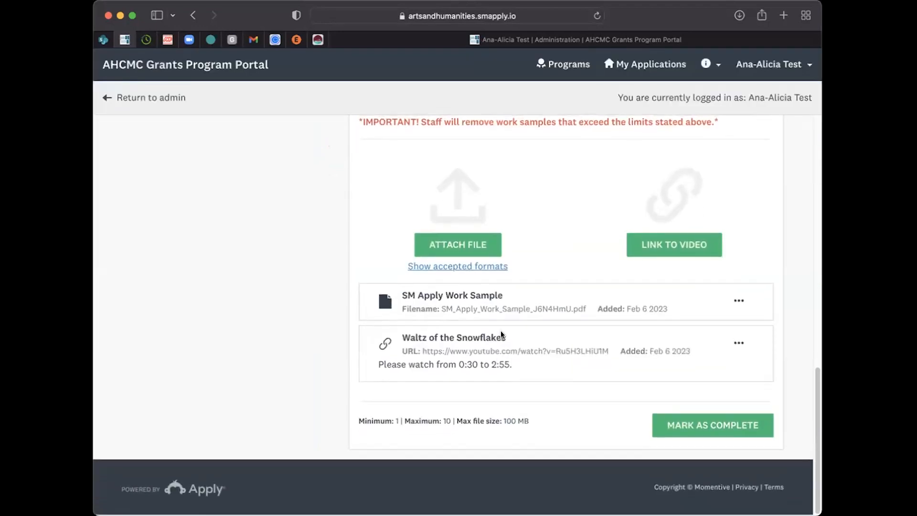
{"action": "left_click", "coordinate": [412, 339]}
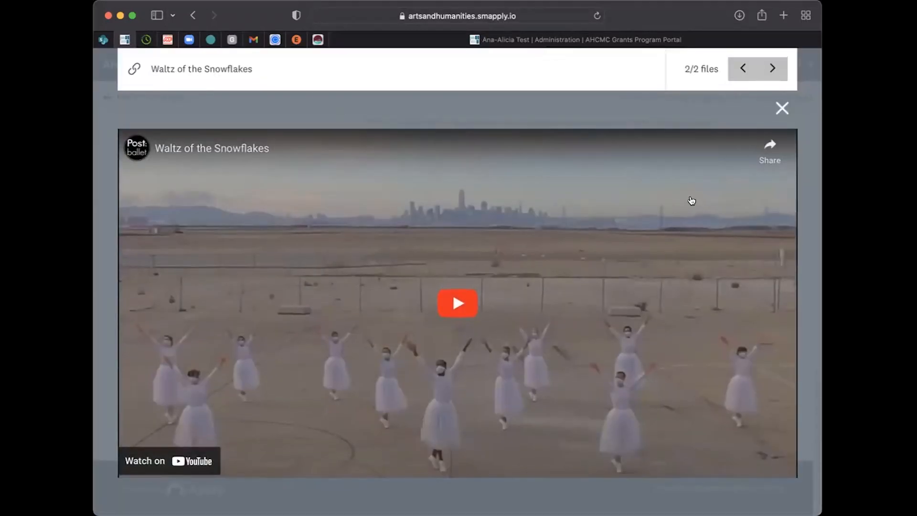
{"action": "left_click", "coordinate": [782, 108]}
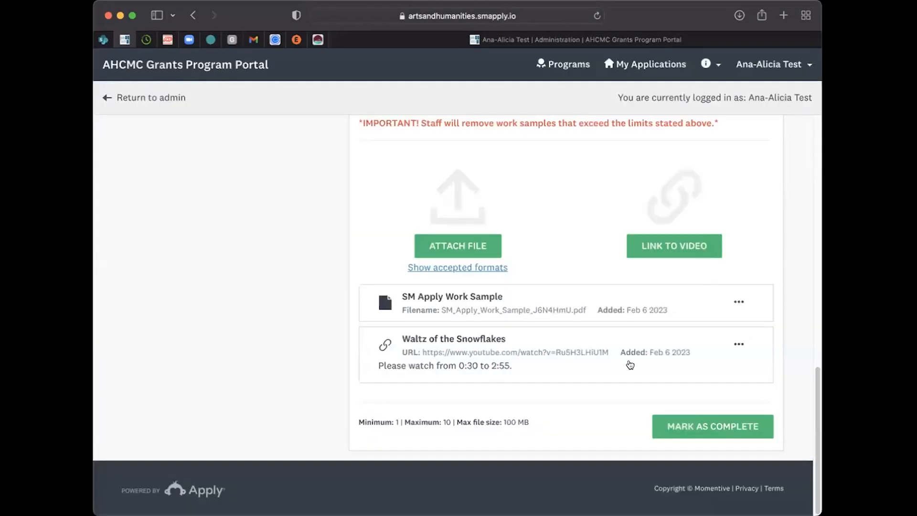
Step: Look over the options for both uploaded work samples and mark the Work Sample(s) task as complete
{"action": "left_click", "coordinate": [741, 345]}
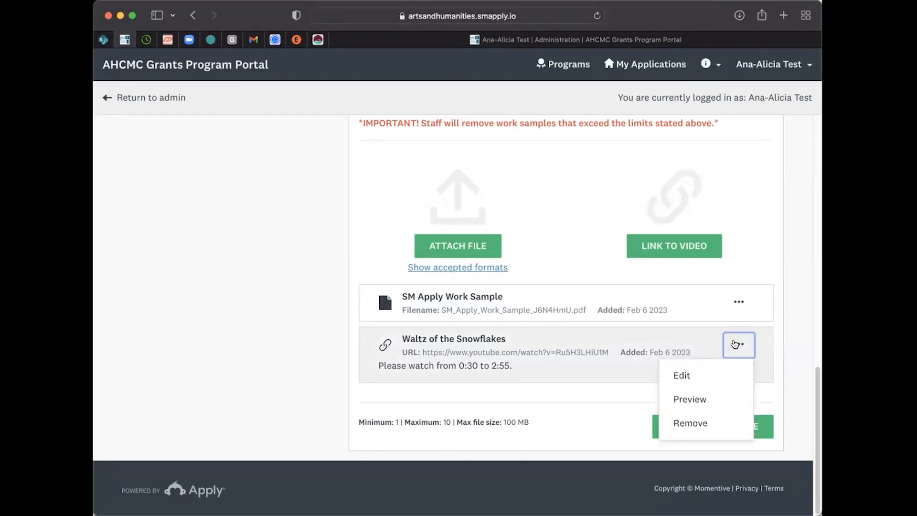
{"action": "left_click", "coordinate": [780, 353]}
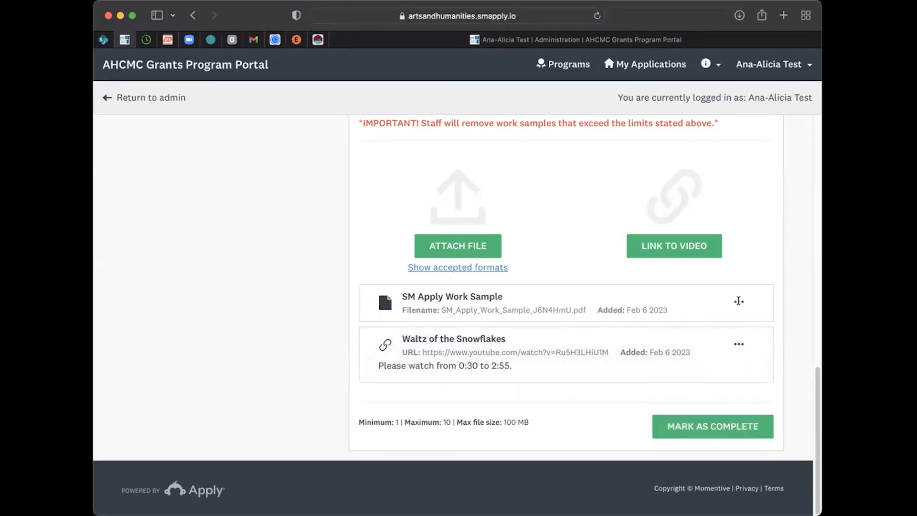
{"action": "left_click", "coordinate": [739, 301]}
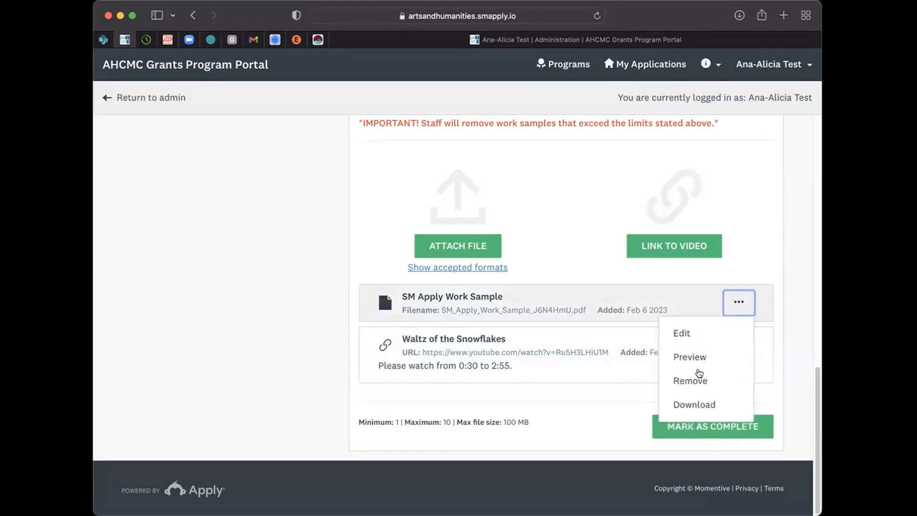
{"action": "left_click", "coordinate": [804, 307]}
{"action": "left_click", "coordinate": [680, 432]}
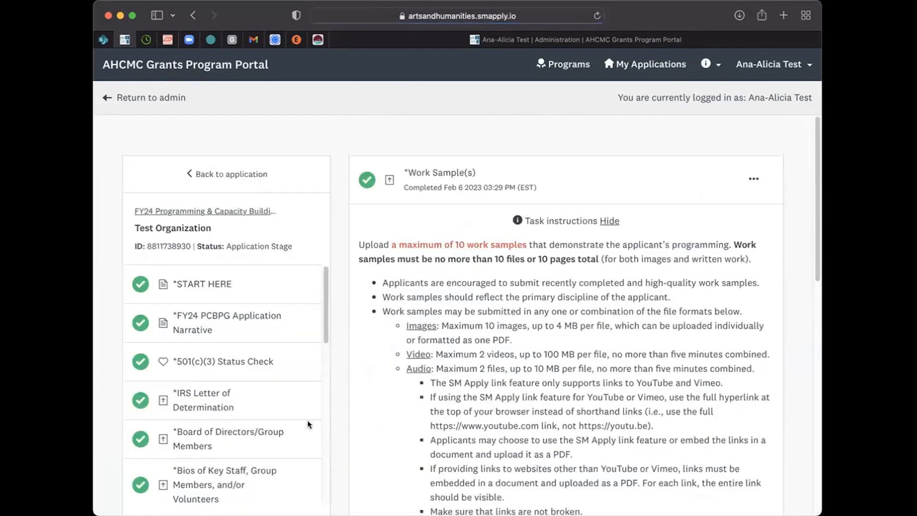
{"action": "scroll", "coordinate": [280, 430], "scroll_direction": "down", "scroll_amount": 5}
{"action": "scroll", "coordinate": [335, 411], "scroll_direction": "down", "scroll_amount": 3}
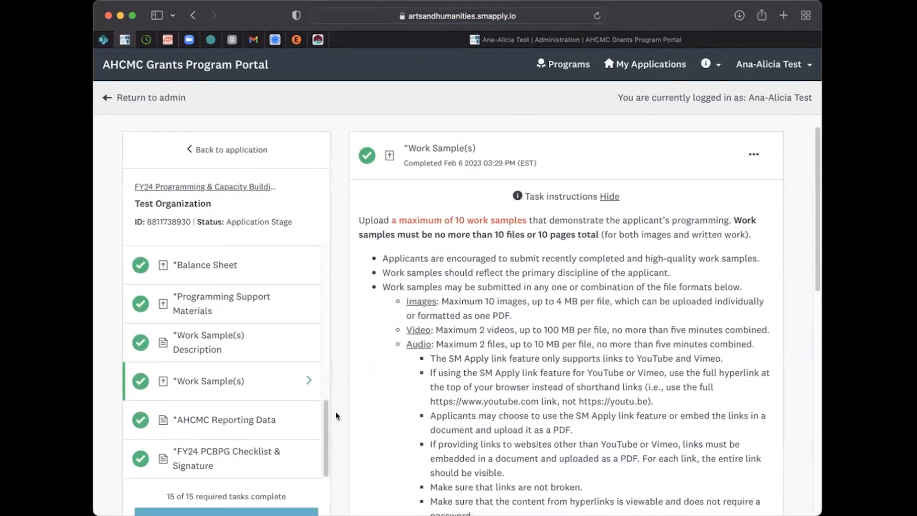
Step: View the AHCMC Reporting Data task and examine the FY24 PCBPG Checklist & Signature form down to its signature section
{"action": "left_click", "coordinate": [207, 309]}
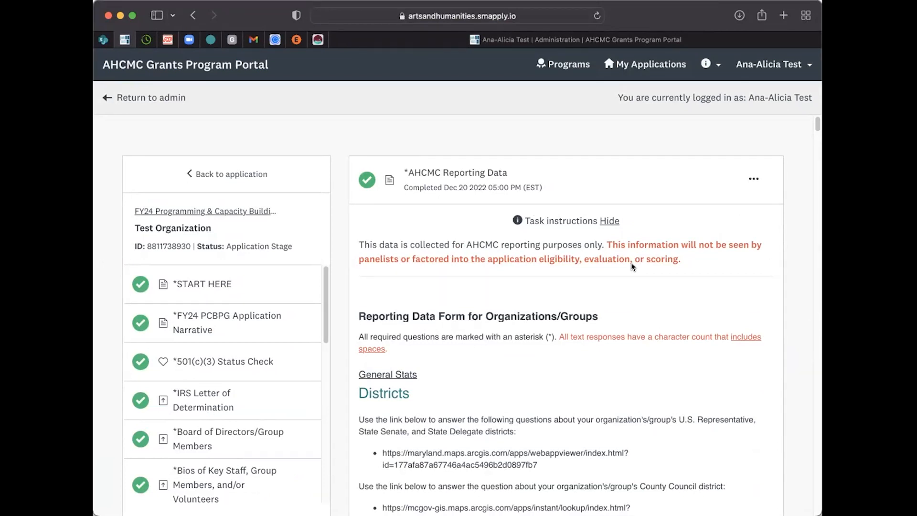
{"action": "scroll", "coordinate": [276, 377], "scroll_direction": "down", "scroll_amount": 10}
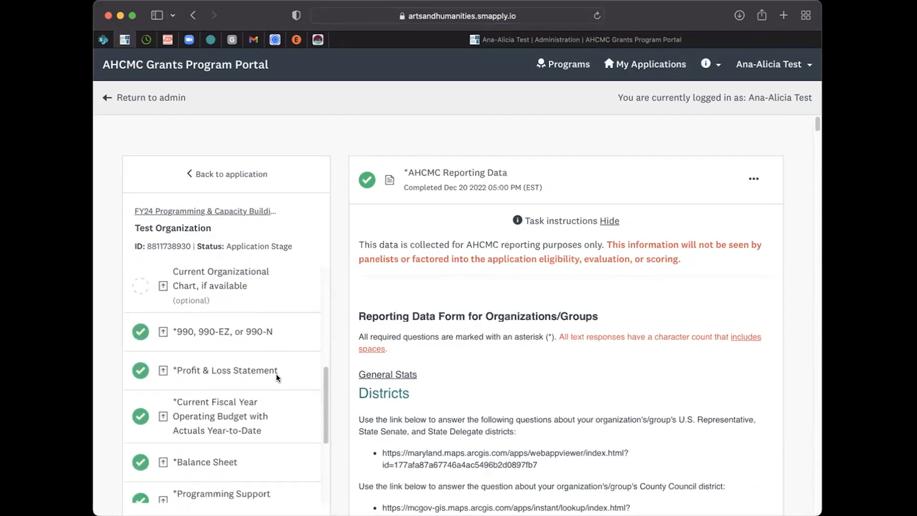
{"action": "left_click", "coordinate": [222, 475]}
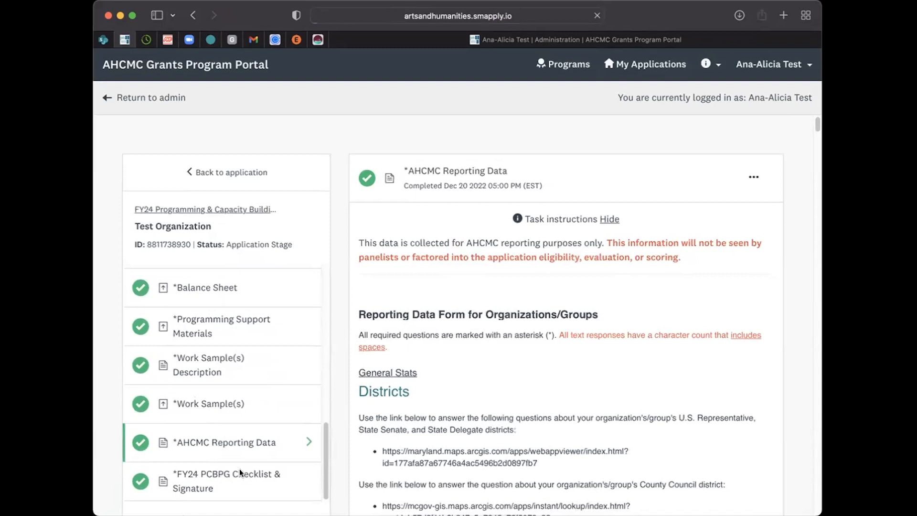
{"action": "scroll", "coordinate": [508, 242], "scroll_direction": "down", "scroll_amount": 6}
{"action": "scroll", "coordinate": [508, 241], "scroll_direction": "up", "scroll_amount": 6}
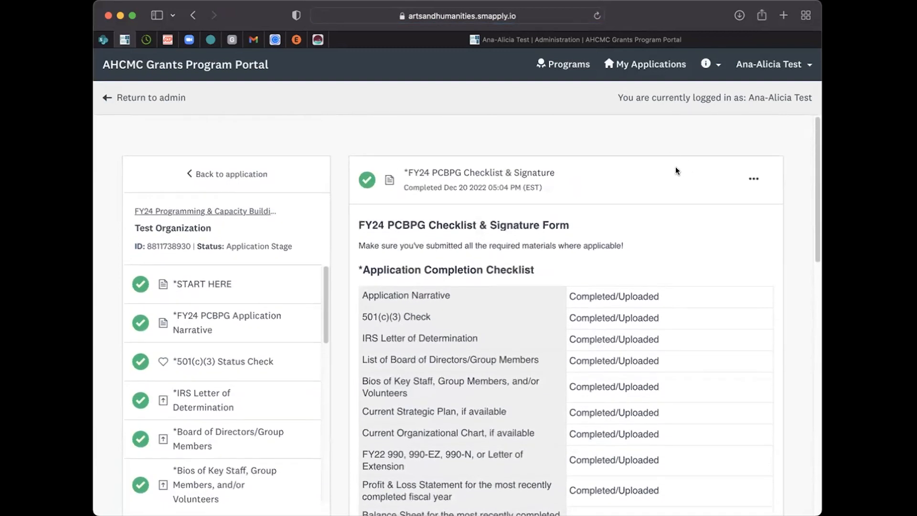
{"action": "scroll", "coordinate": [564, 277], "scroll_direction": "down", "scroll_amount": 10}
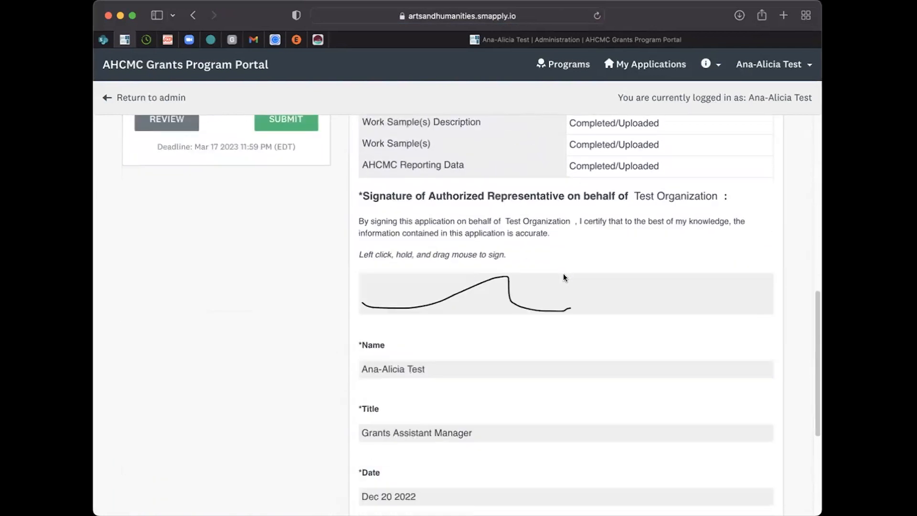
{"action": "scroll", "coordinate": [743, 183], "scroll_direction": "up", "scroll_amount": 10}
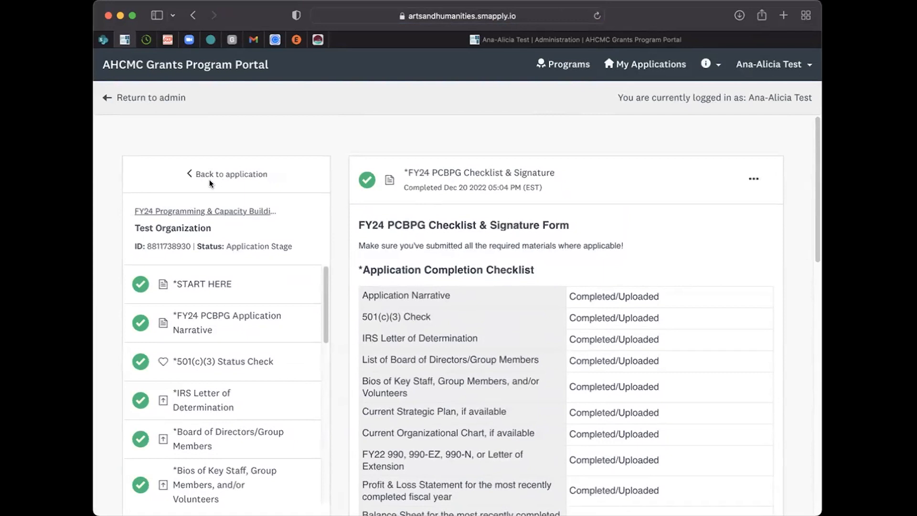
Step: Return to the application overview and check the completion of every task in the list
{"action": "left_click", "coordinate": [186, 173]}
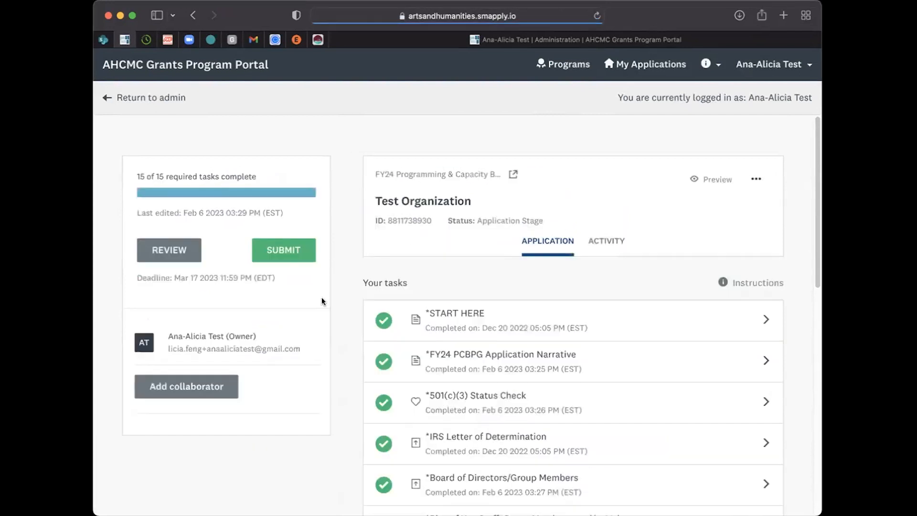
{"action": "scroll", "coordinate": [446, 237], "scroll_direction": "down", "scroll_amount": 2}
{"action": "scroll", "coordinate": [446, 236], "scroll_direction": "down", "scroll_amount": 8}
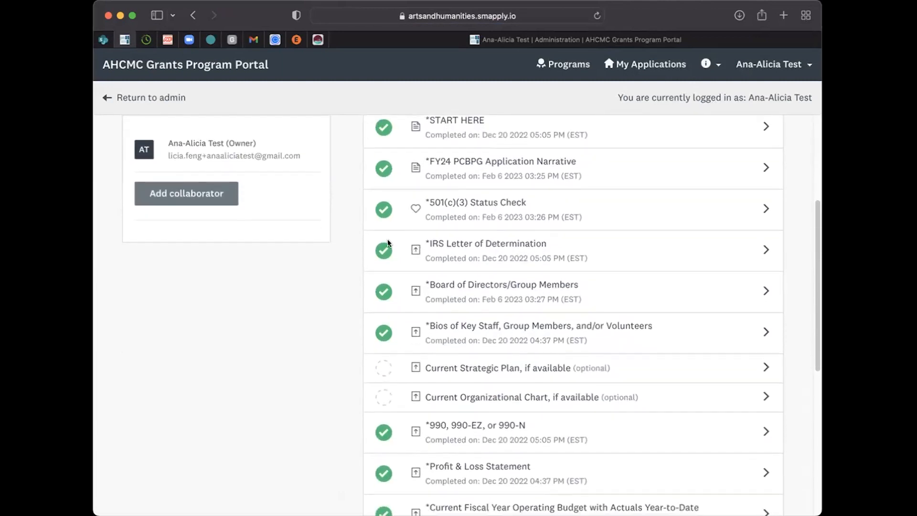
{"action": "scroll", "coordinate": [390, 284], "scroll_direction": "down", "scroll_amount": 3}
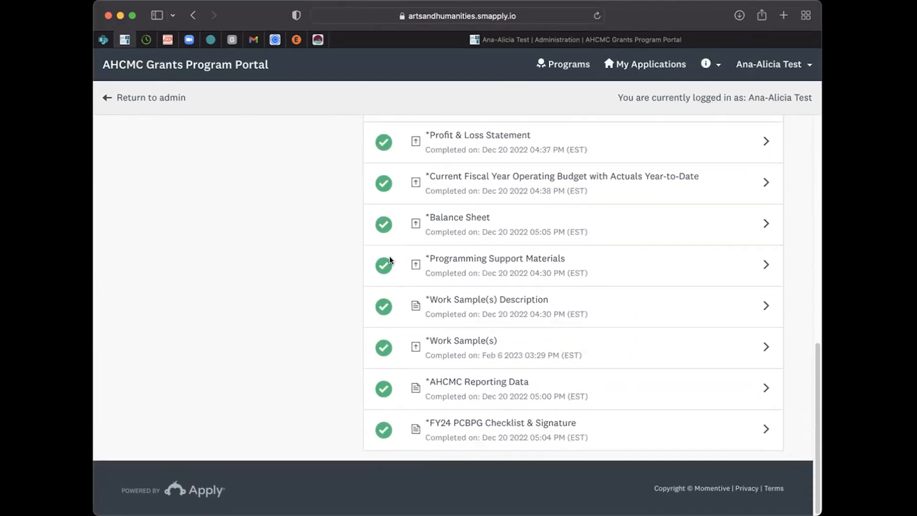
Step: Submit the FY24 PCBPG application for Test Organization and confirm the submission
{"action": "scroll", "coordinate": [389, 258], "scroll_direction": "up", "scroll_amount": 12}
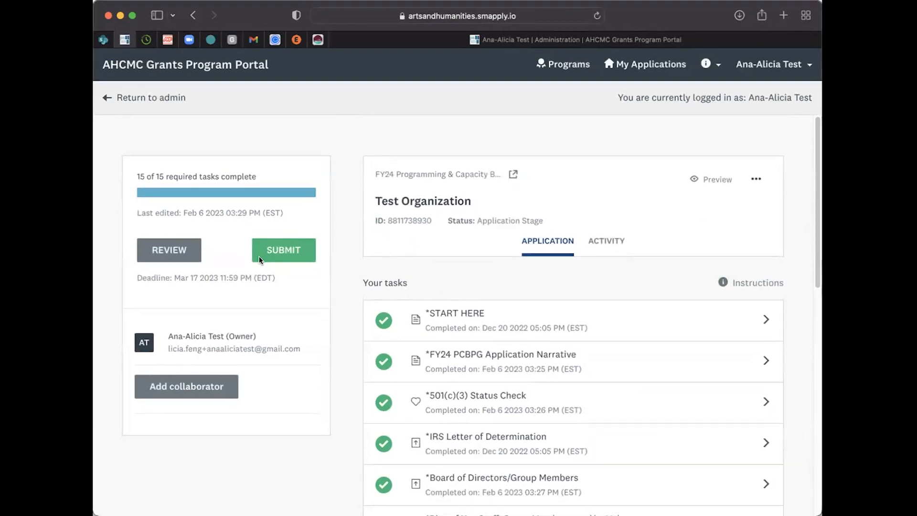
{"action": "left_click", "coordinate": [286, 253]}
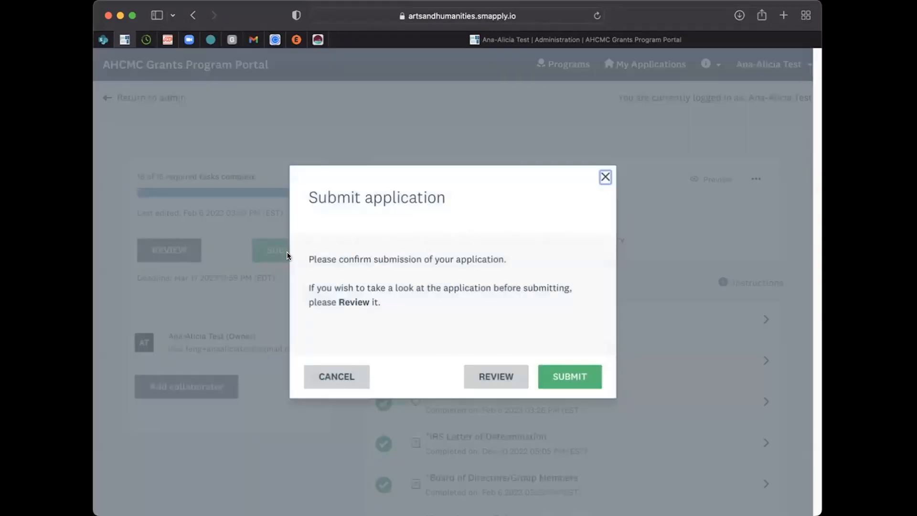
{"action": "left_click", "coordinate": [584, 375]}
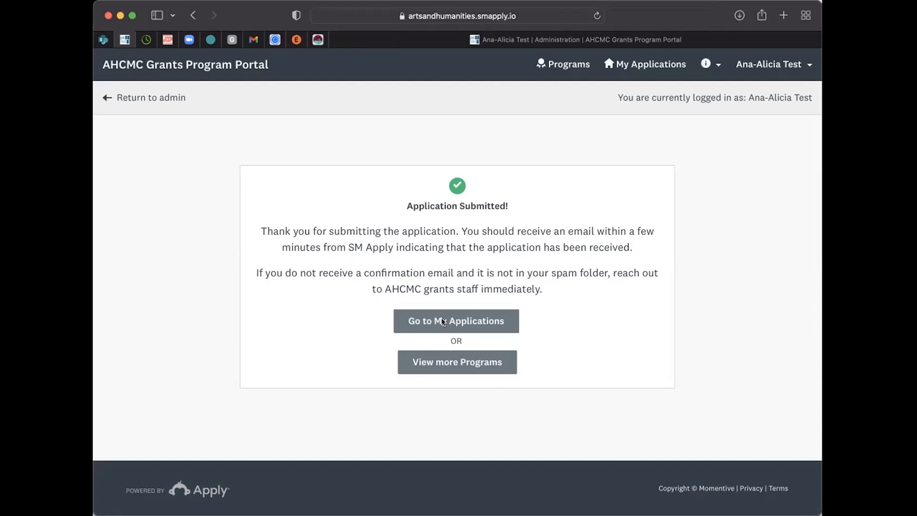
Step: Go to My Applications and find the FY24 Programming & Capacity Building Project Grants application on the last page of the list
{"action": "left_click", "coordinate": [504, 326]}
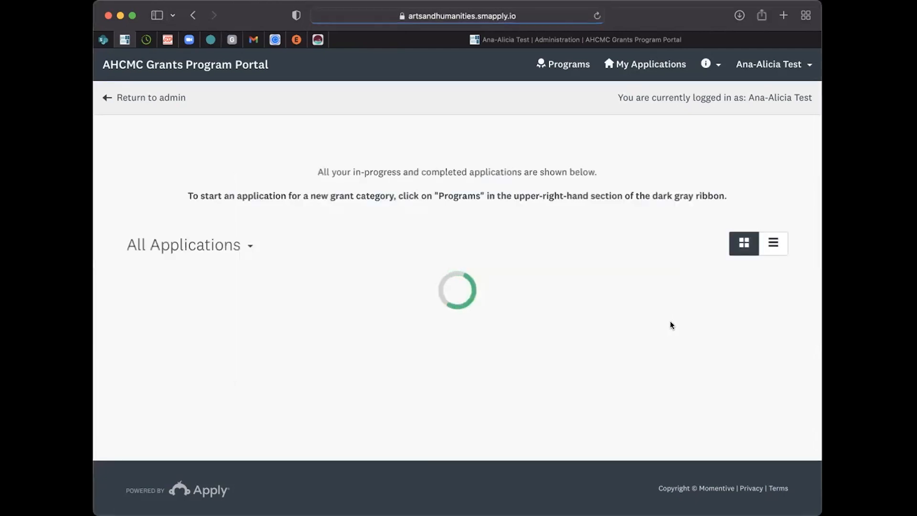
{"action": "scroll", "coordinate": [571, 306], "scroll_direction": "down", "scroll_amount": 5}
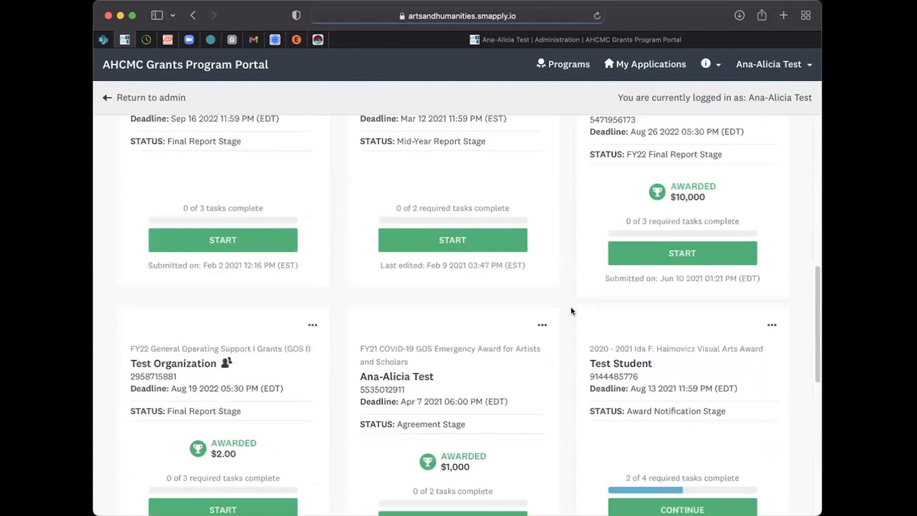
{"action": "scroll", "coordinate": [571, 307], "scroll_direction": "down", "scroll_amount": 10}
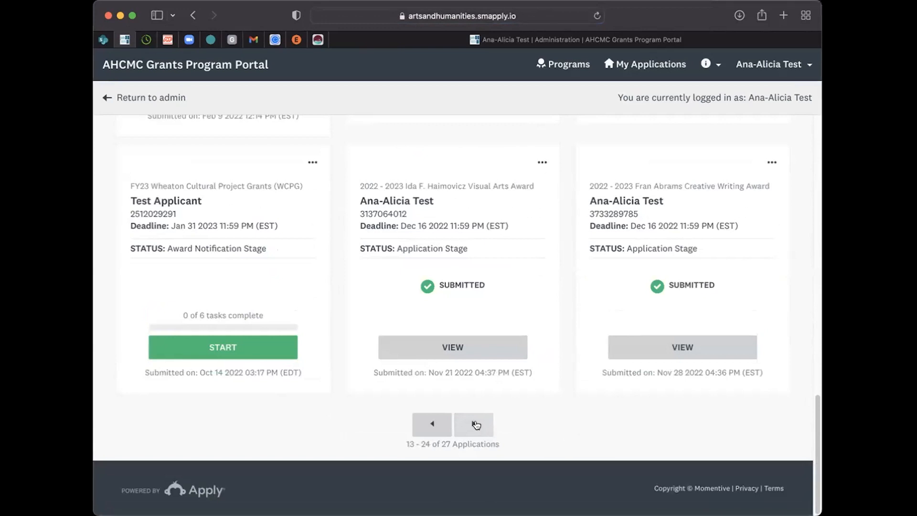
{"action": "scroll", "coordinate": [524, 430], "scroll_direction": "up", "scroll_amount": 1}
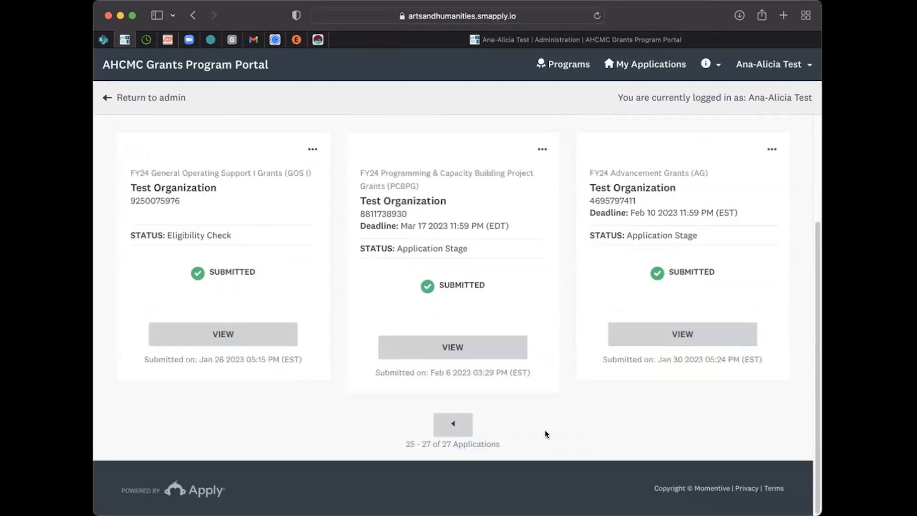
{"action": "scroll", "coordinate": [560, 228], "scroll_direction": "up", "scroll_amount": 2}
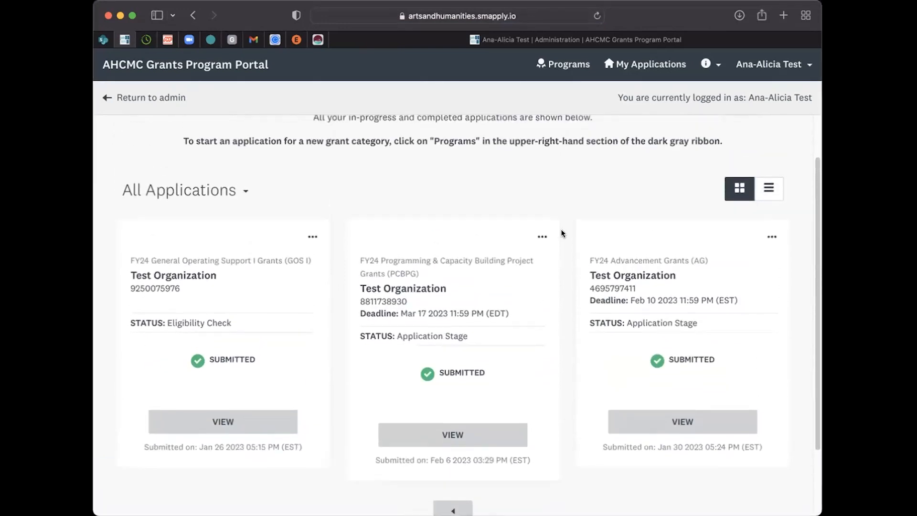
{"action": "scroll", "coordinate": [561, 232], "scroll_direction": "down", "scroll_amount": 2}
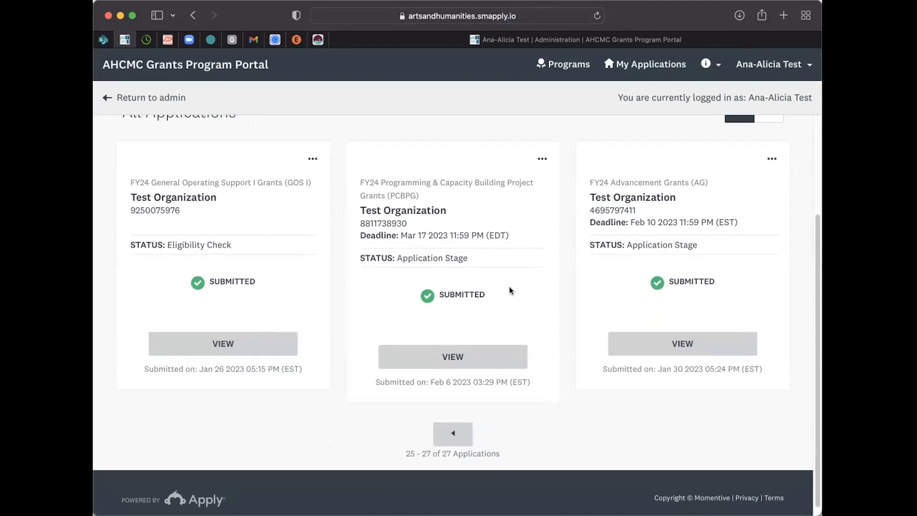
Step: View the submitted PCBPG application and look over its task list
{"action": "left_click", "coordinate": [425, 356]}
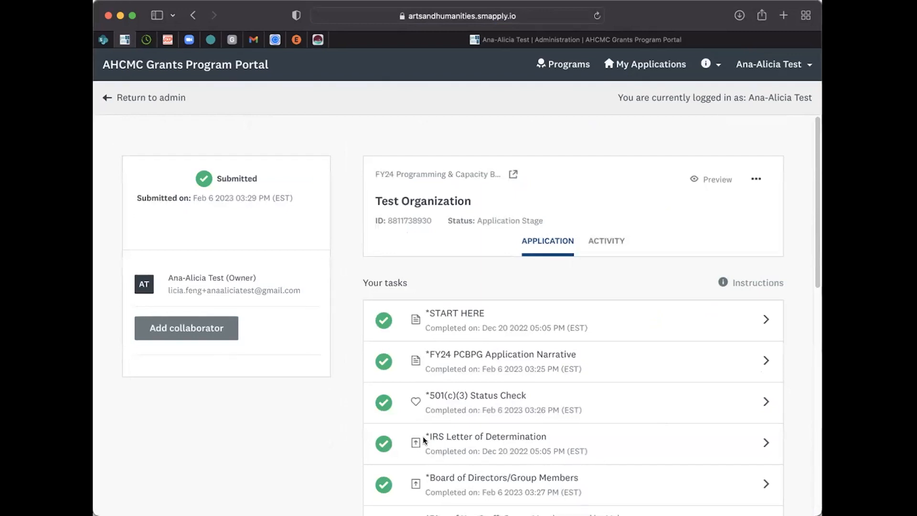
{"action": "scroll", "coordinate": [422, 437], "scroll_direction": "down", "scroll_amount": 3}
{"action": "scroll", "coordinate": [506, 436], "scroll_direction": "up", "scroll_amount": 3}
Step: Open the FY24 PCBPG Application Narrative task and examine its available options without choosing one
{"action": "left_click", "coordinate": [458, 355]}
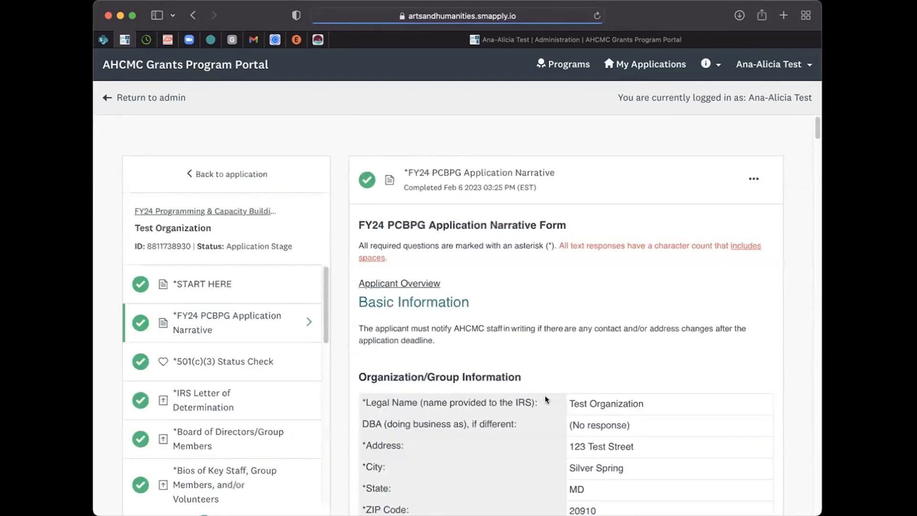
{"action": "left_click", "coordinate": [745, 177]}
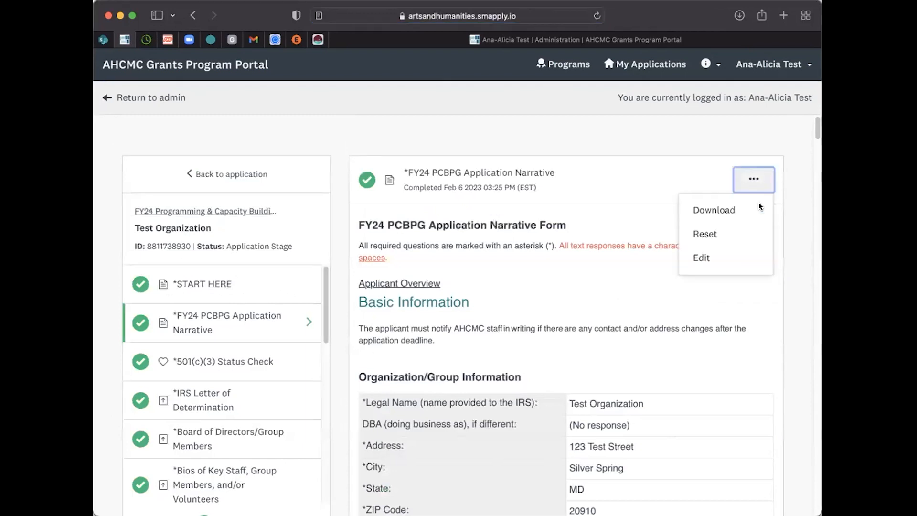
{"action": "left_click", "coordinate": [553, 352]}
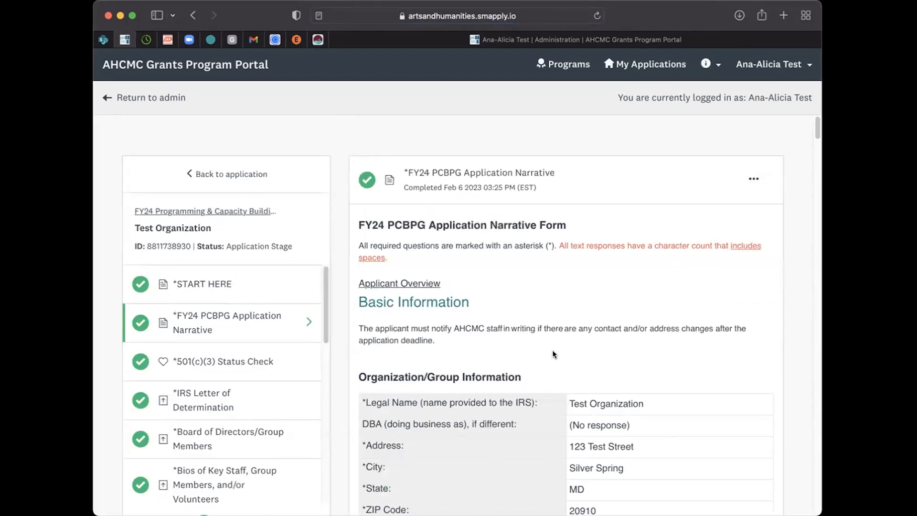